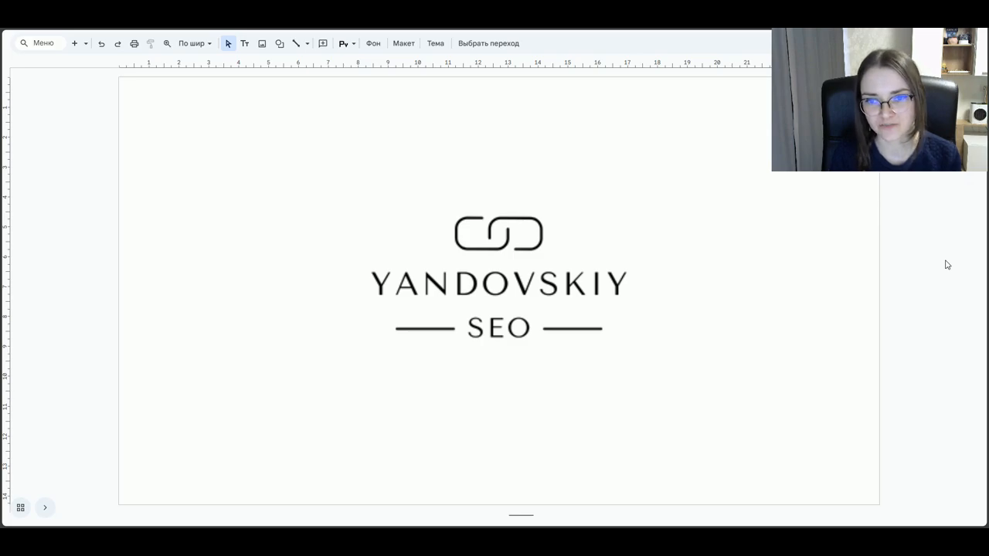
Go to the slide with the article paragraph prompt and copy the whole paragraph about creating a cozy home
scroll(942, 256, down, 1)
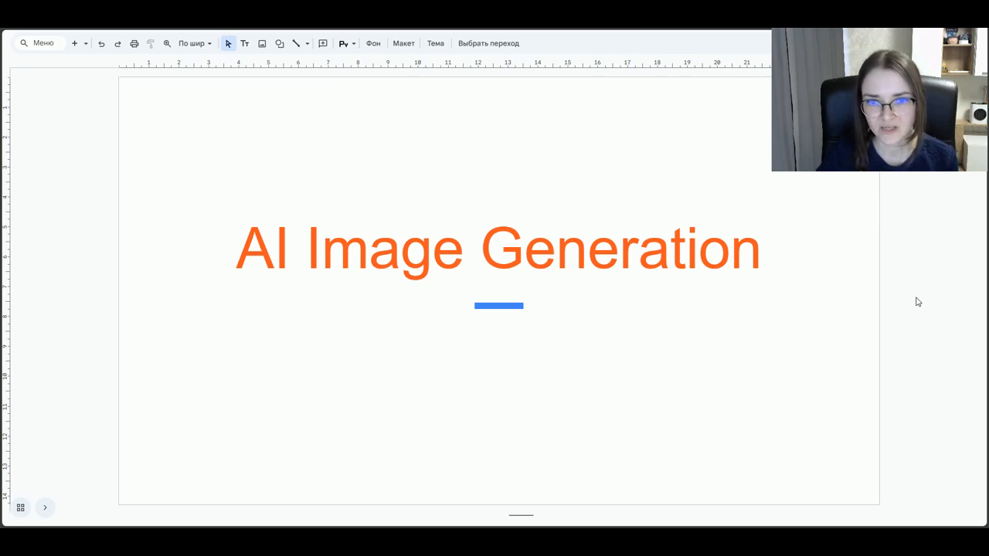
key(Down)
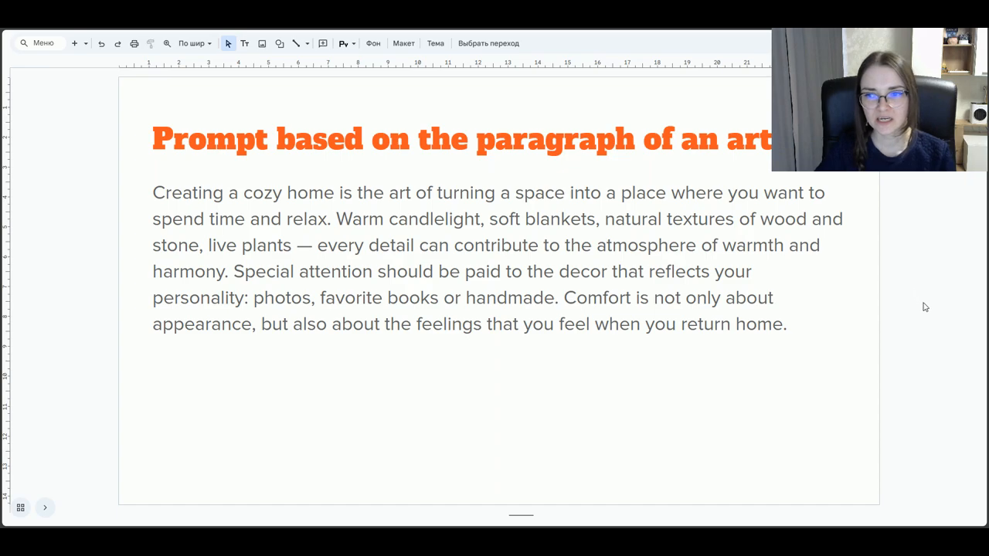
drag(801, 330, 154, 188)
key(ctrl+c)
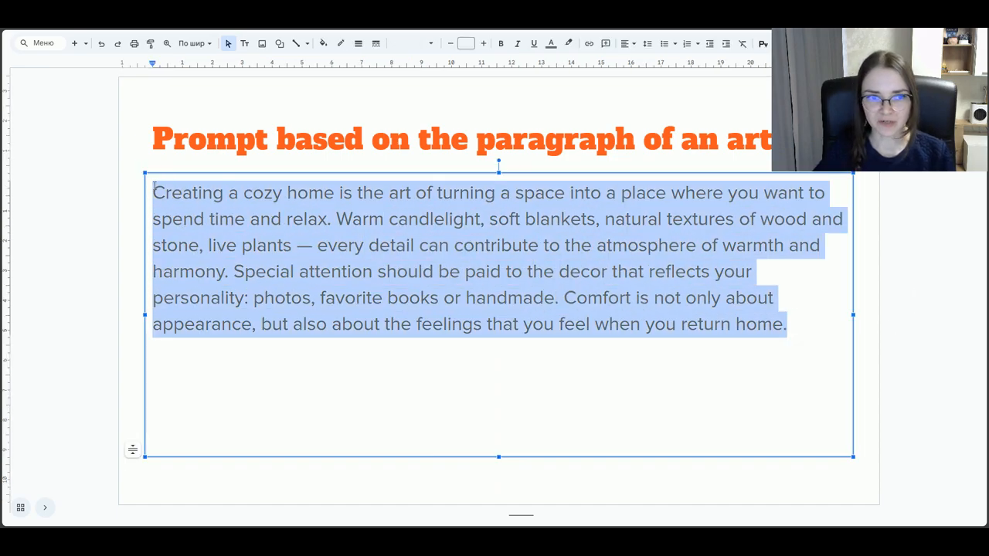
click(894, 269)
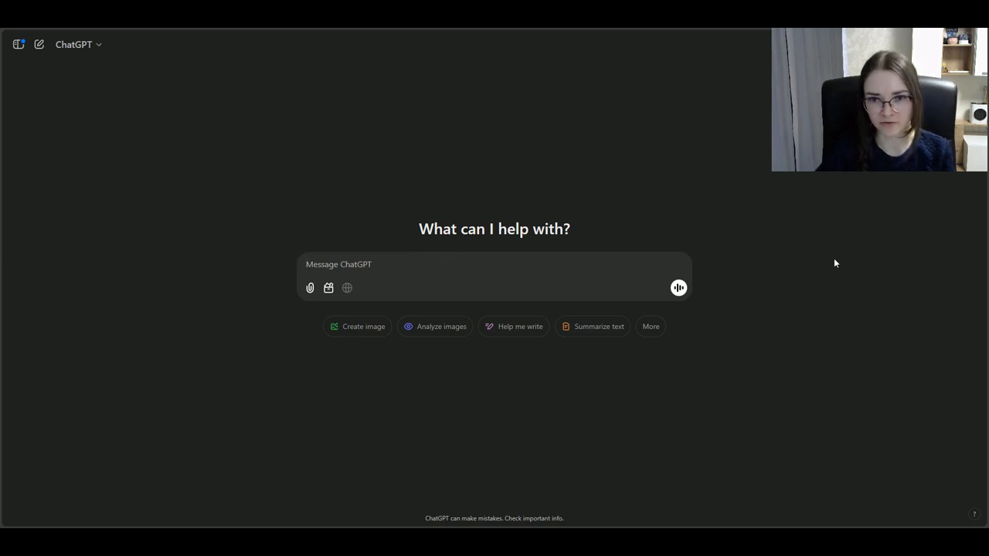
In ChatGPT, submit the request "Generate an image based on this text:" followed by the copied cozy home paragraph on a new line
text(Ge)
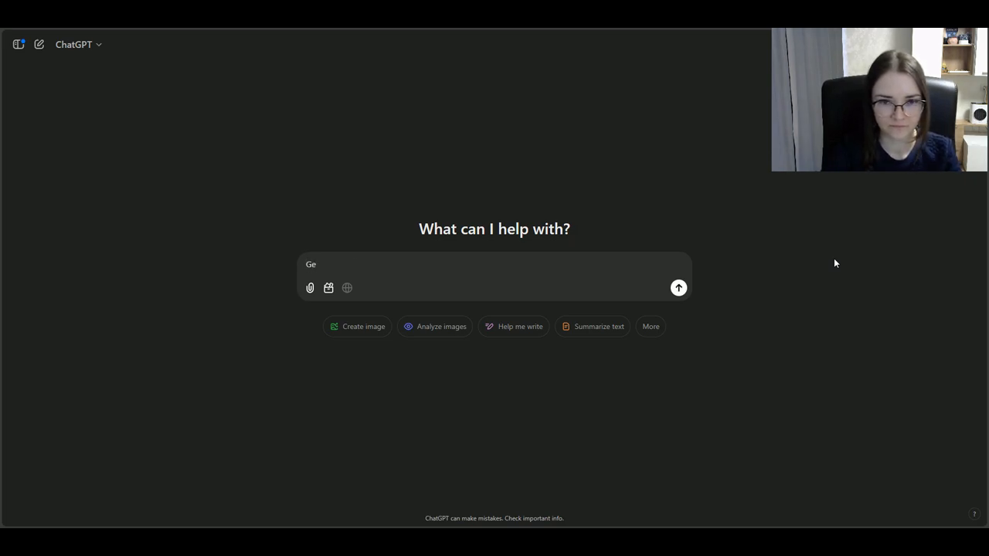
key(BackSpace)
text(en)
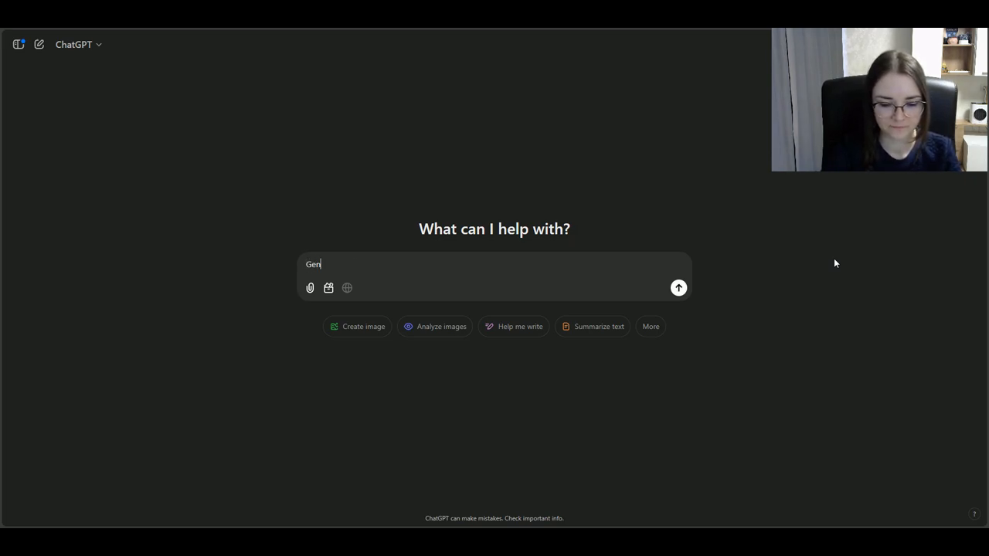
text(erate an im)
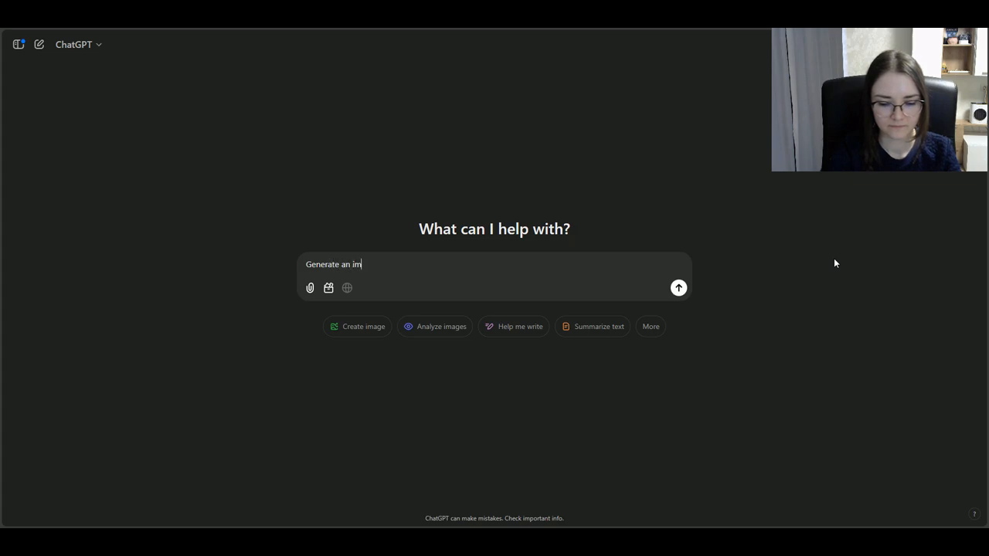
text(age based )
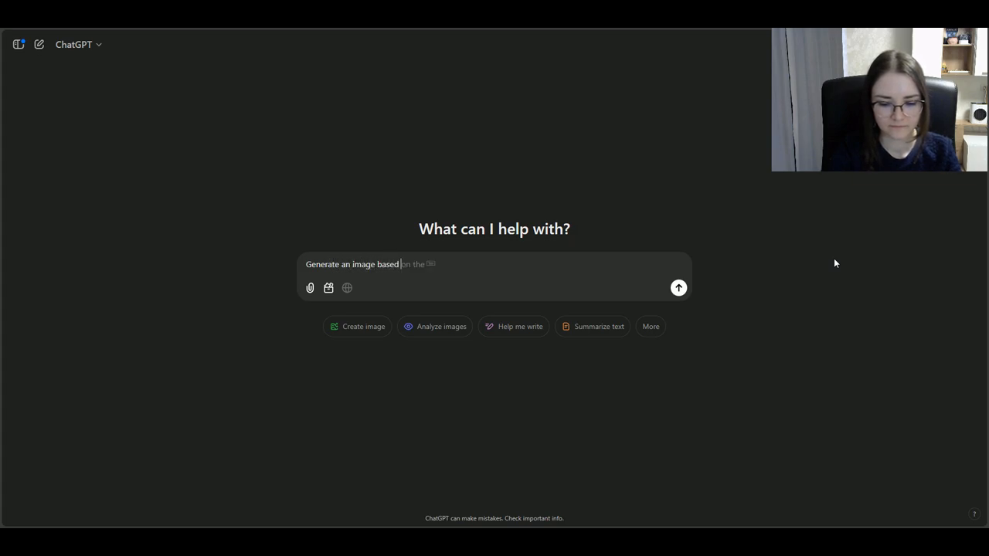
text(on thi)
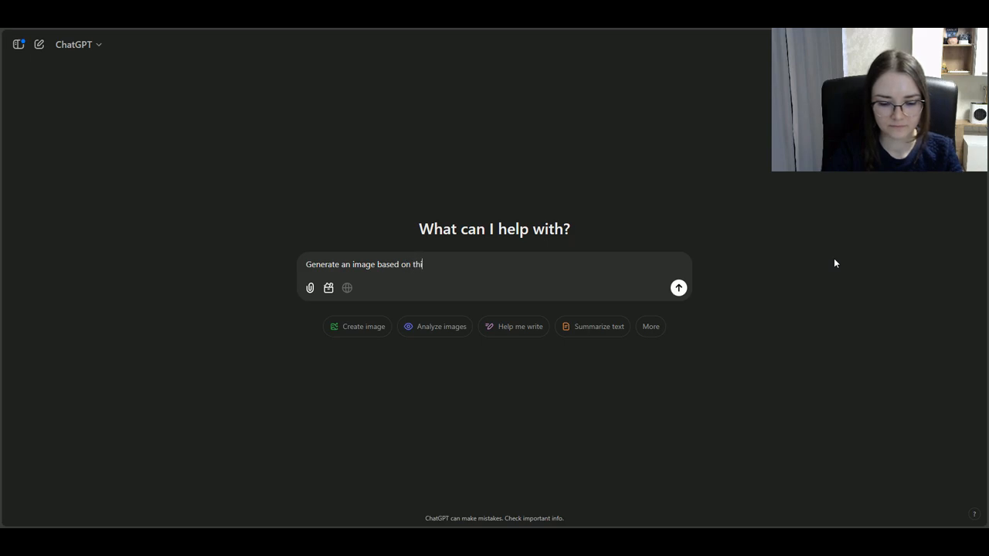
text(s text:)
key(shift+Return)
key(ctrl+v)
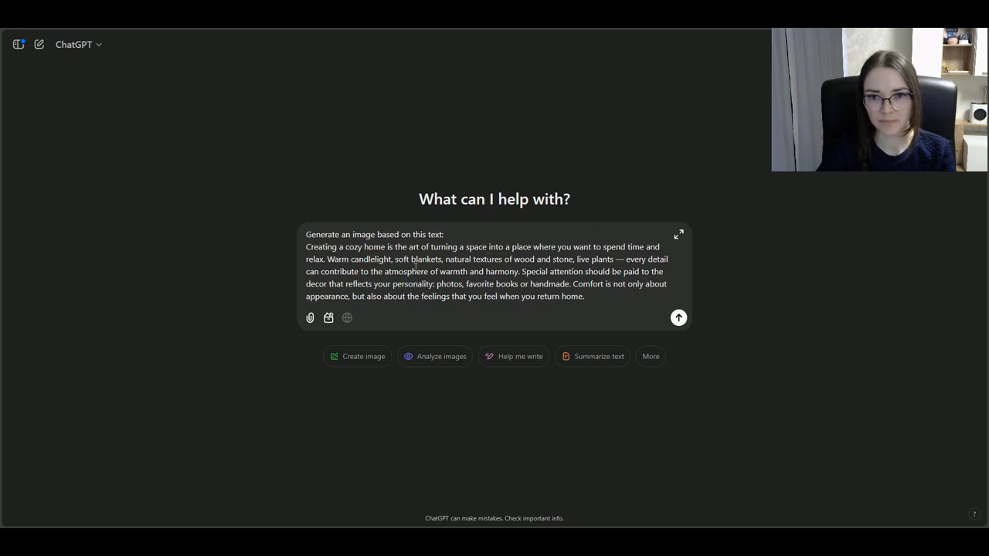
key(Return)
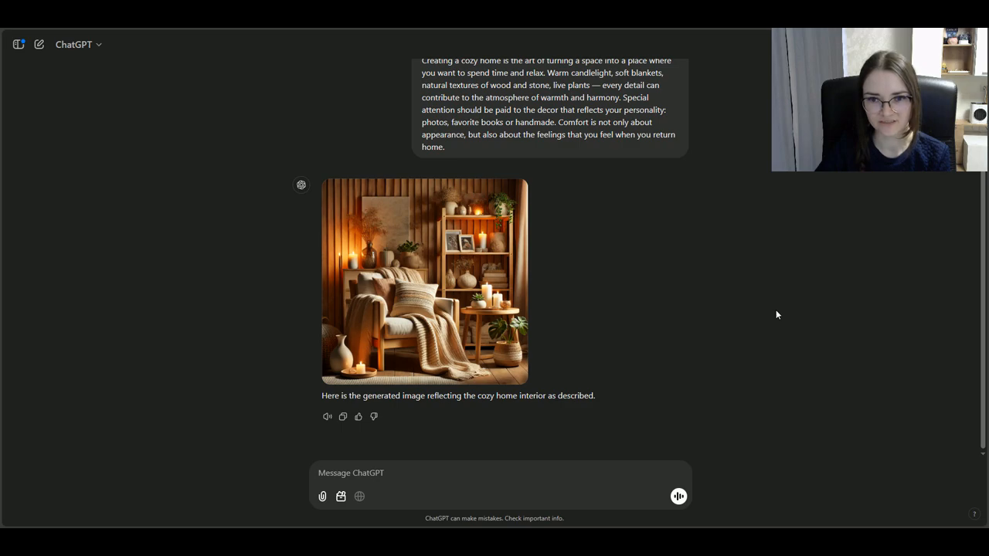
View the generated cozy home image at full size and return to the conversation
click(425, 279)
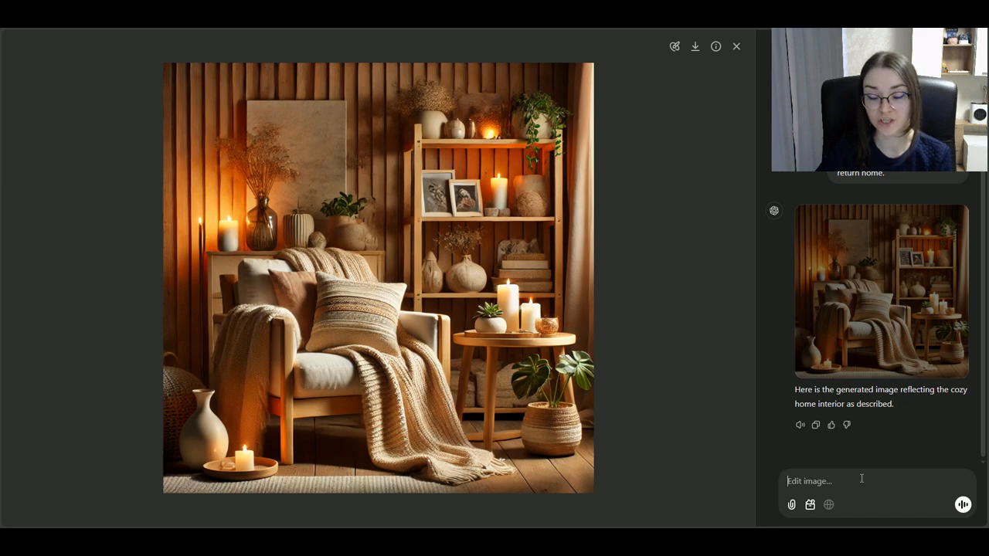
click(738, 48)
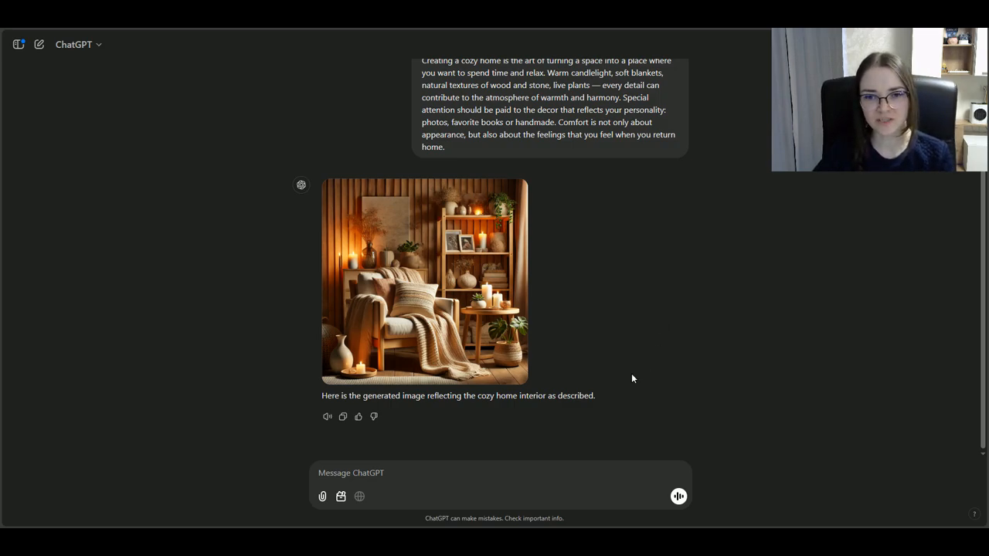
Submit the request "Write a prompt for an image based on this text:" followed by the same cozy home paragraph on a new line
click(396, 474)
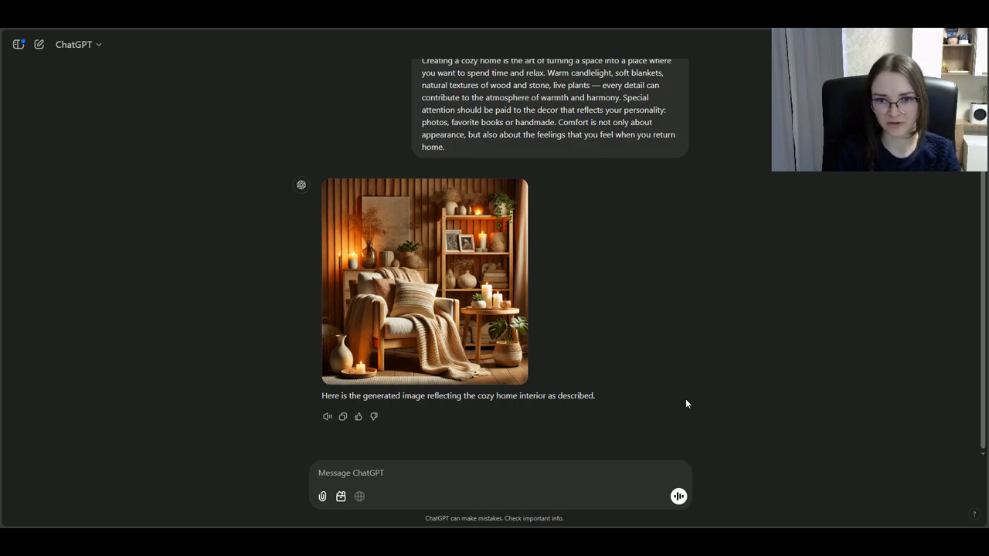
text(W)
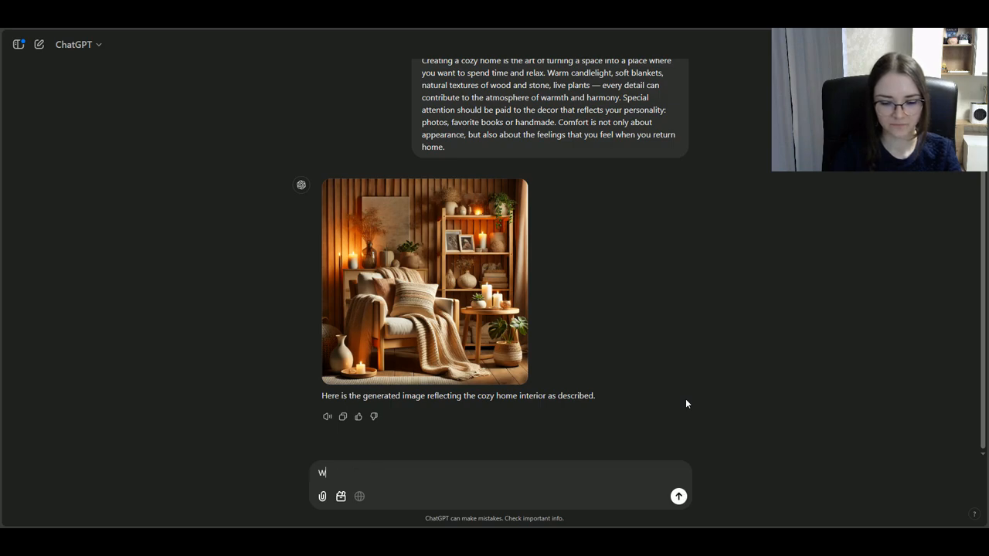
text(rite a pr)
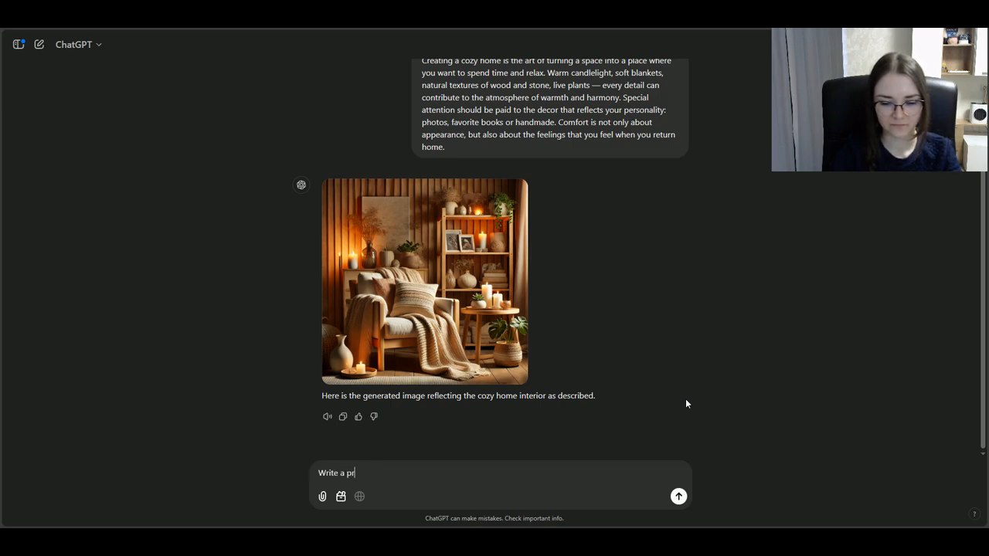
text(ompt for an ima)
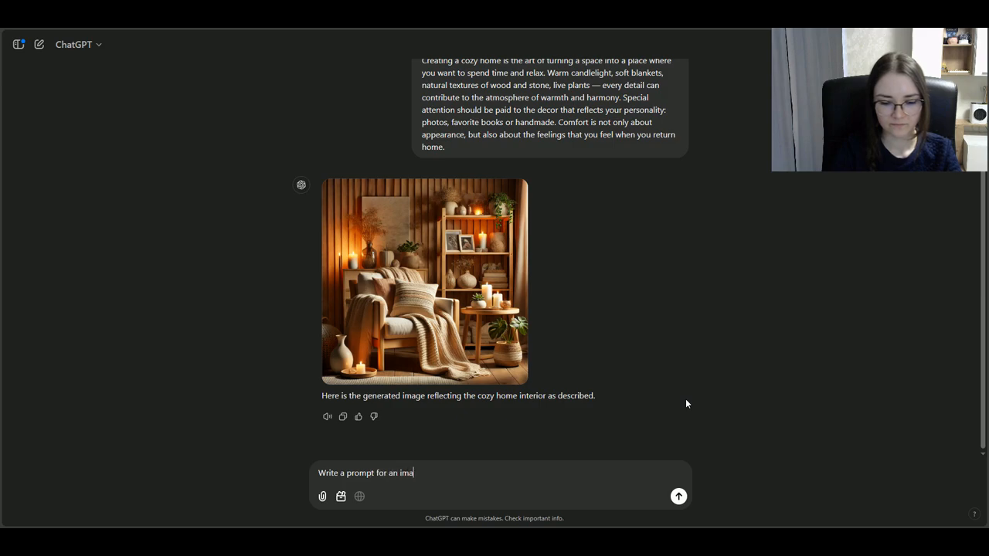
text(ge based om)
key(BackSpace)
key(BackSpace)
text(n t)
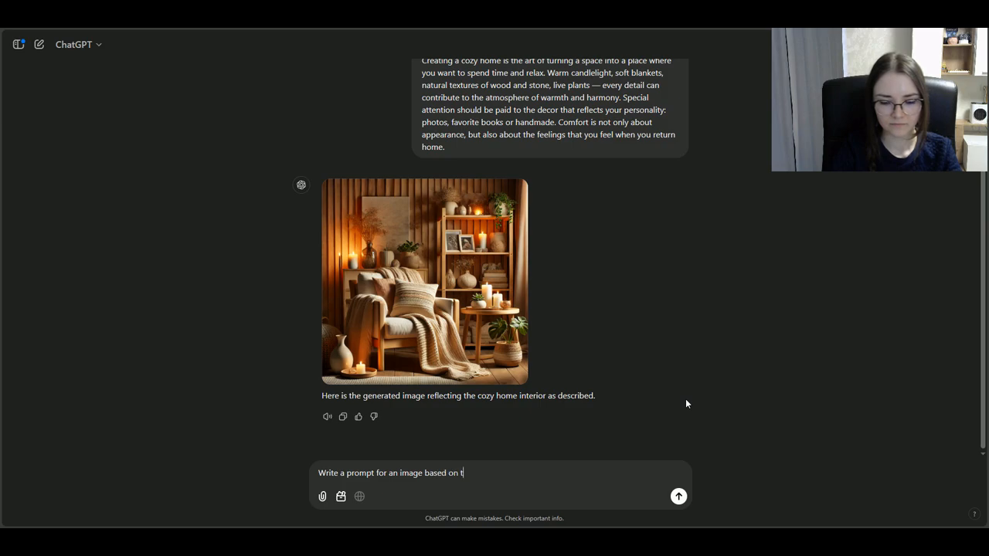
text(his text:)
key(shift+Return)
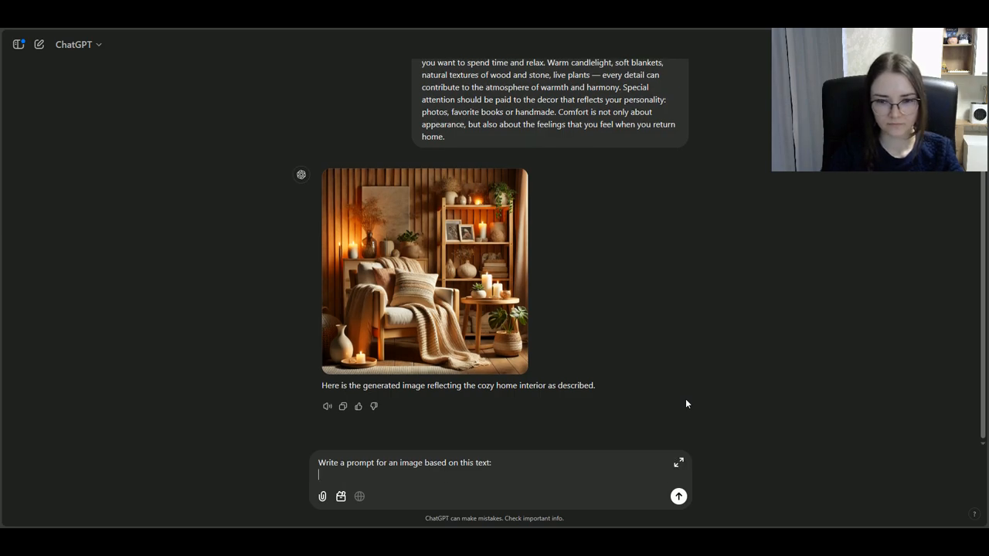
text(Creating a cozy home is the art of turning a space into a place where you want to spend time and relax. Warm candlelight, soft blankets, natural textures of wood and stone, live plants — every detail can contribute to the atmosphere of warmth and harmony. Special attention should be paid to the decor that reflects your personality: photos, favorite books or handmade. Comfort is not only about appearance, but also about the feelings that you feel when you return home.)
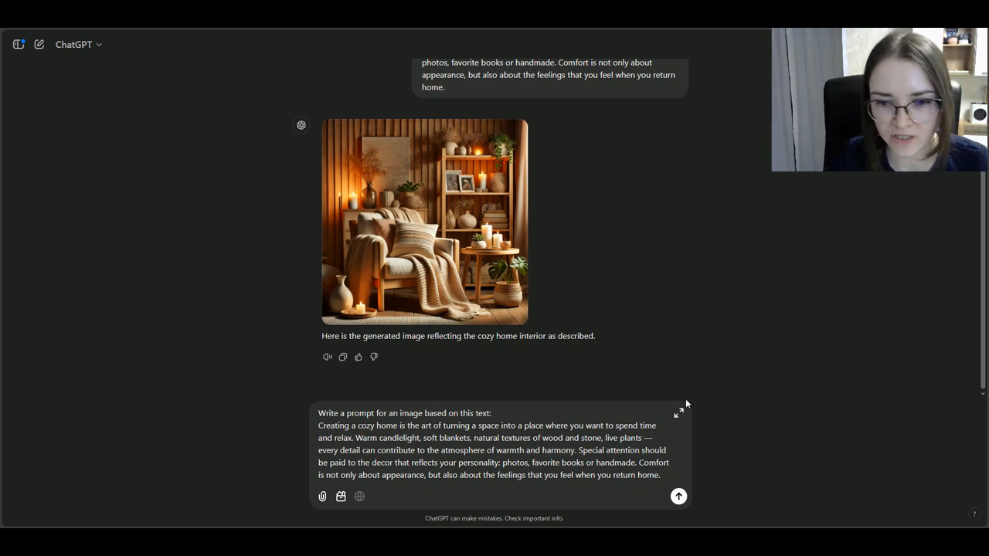
key(Return)
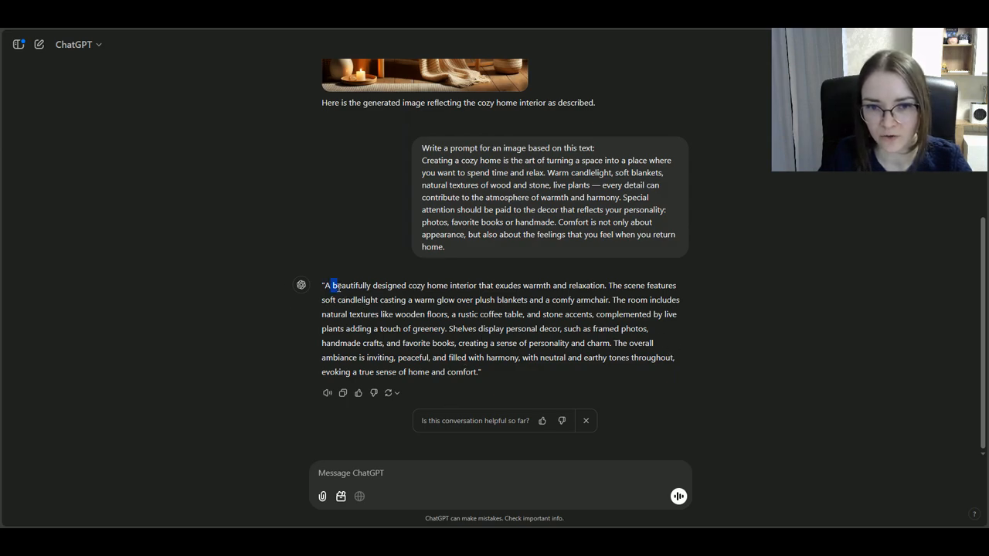
Review the written image description and submit the request "Now, generate an image based on the description that you wrote"
drag(325, 284, 474, 370)
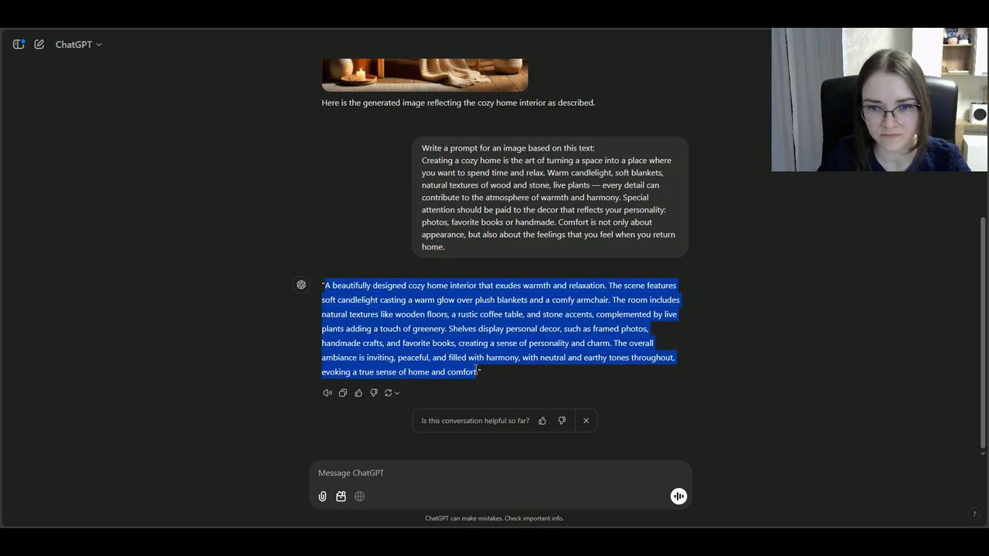
click(481, 374)
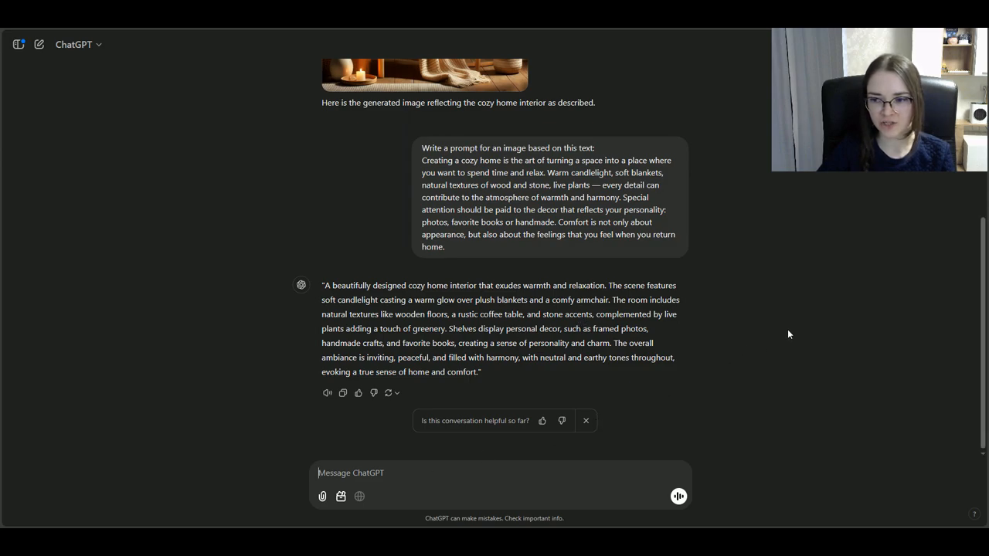
text(Now)
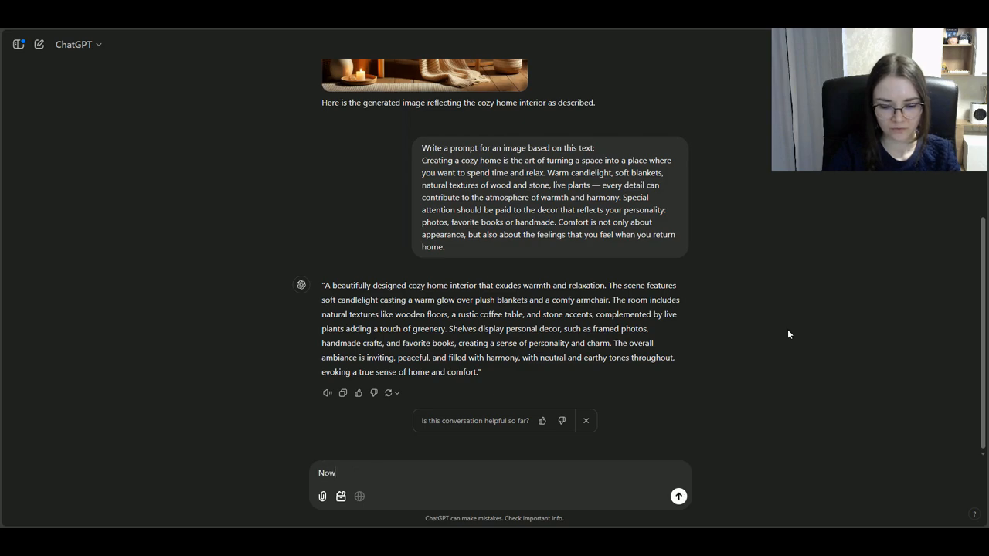
text(,)
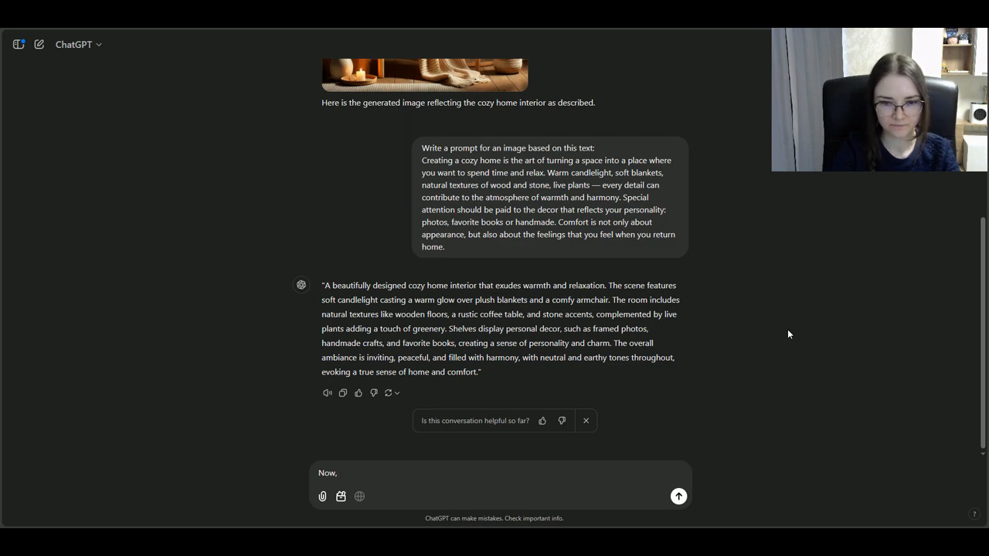
text(generat)
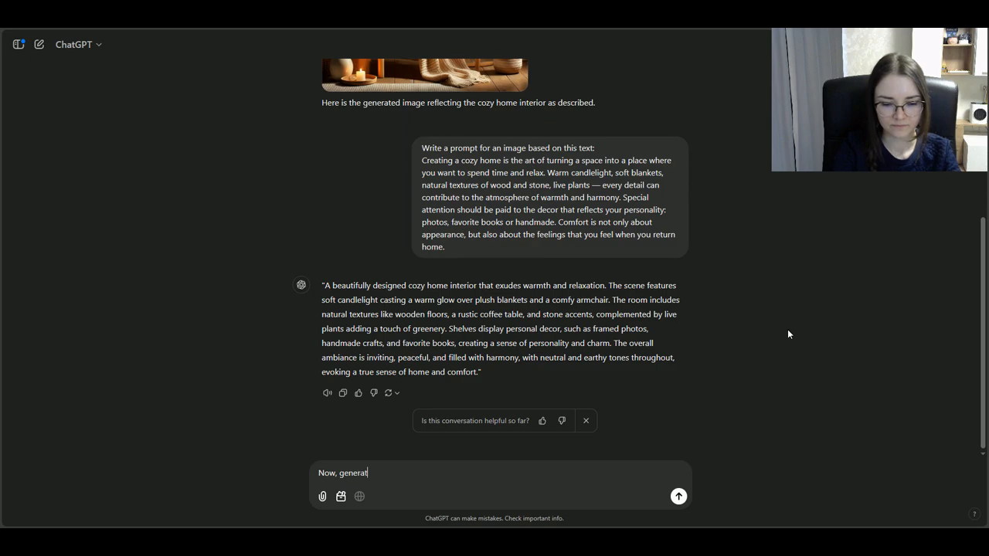
text(e an imag)
text(e )
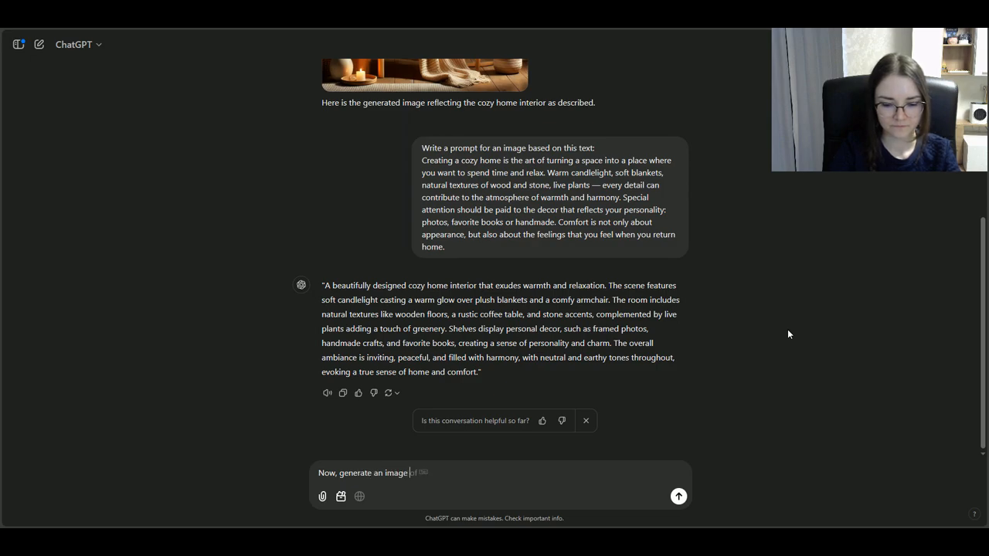
text(based on th)
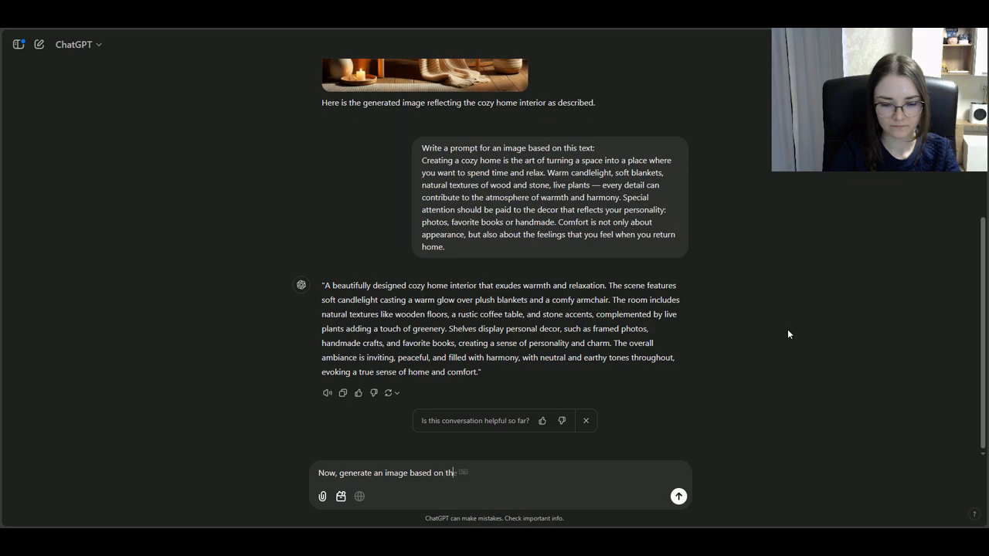
text(e description that y)
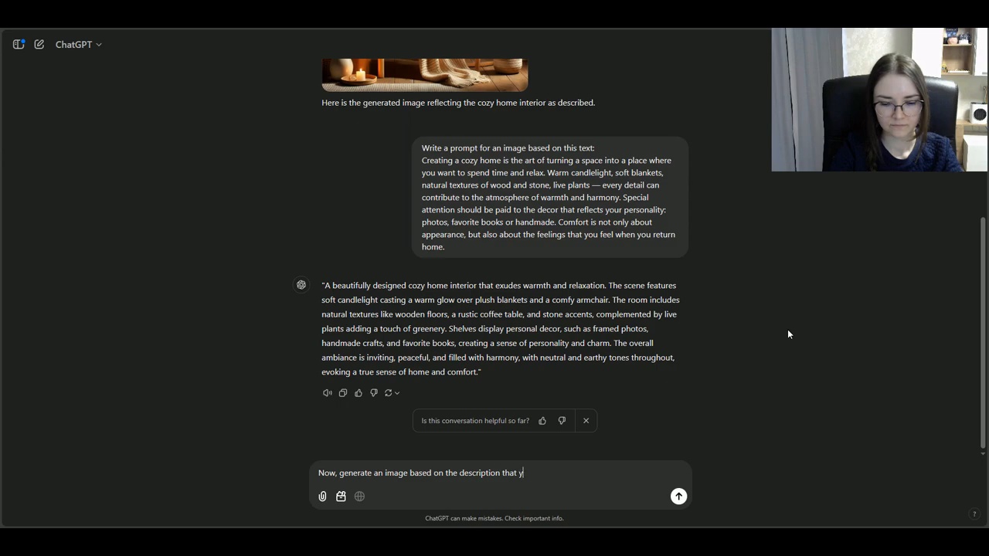
text(ou wrote)
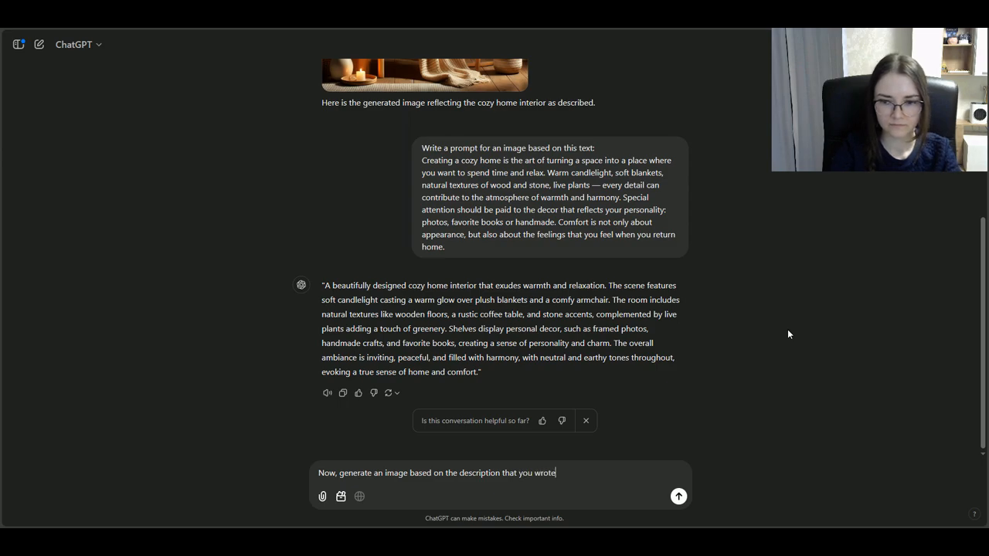
key(Return)
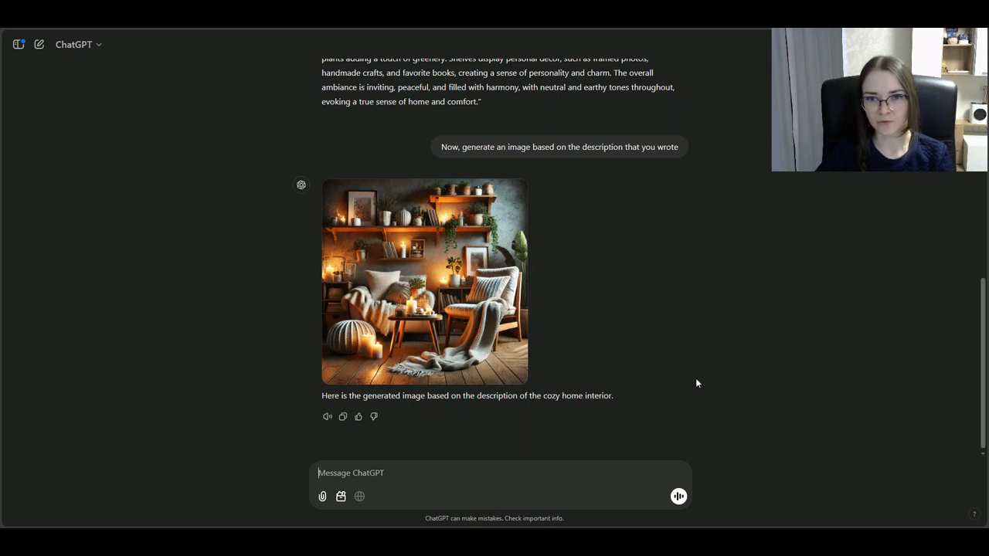
Compare the image generated from the article paragraph with the one generated from the written description
scroll(699, 382, up, 10)
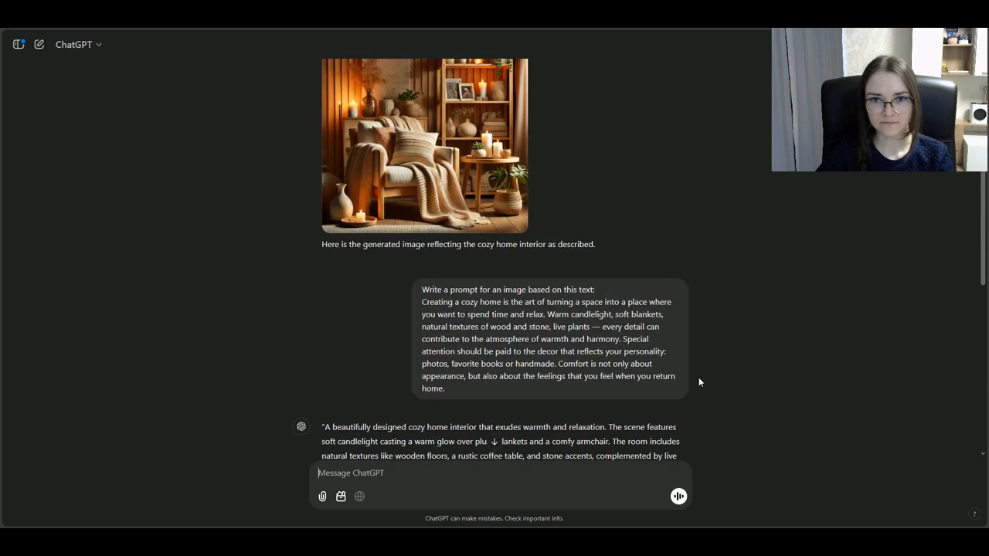
scroll(699, 379, down, 7)
scroll(708, 382, up, 5)
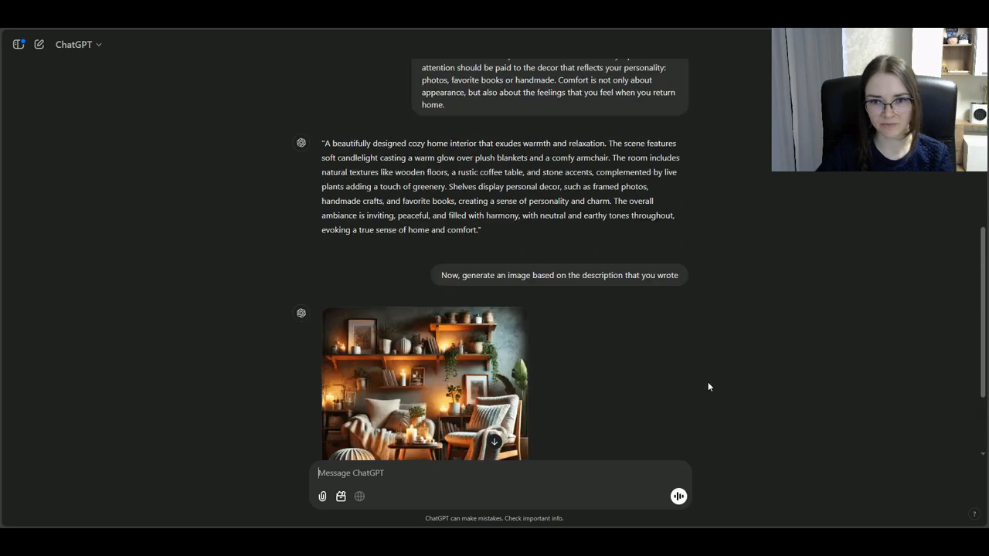
scroll(707, 382, up, 2)
scroll(708, 381, down, 8)
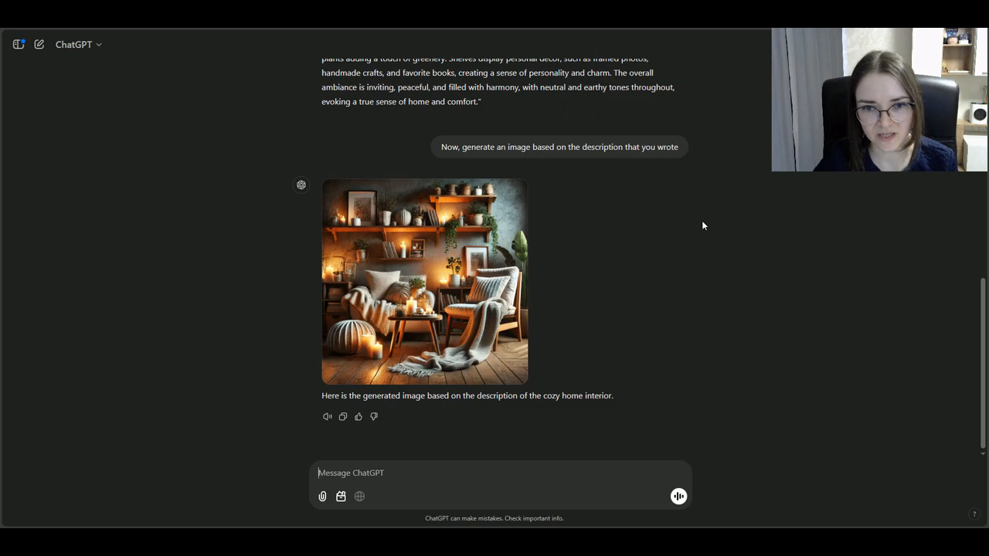
scroll(653, 269, up, 3)
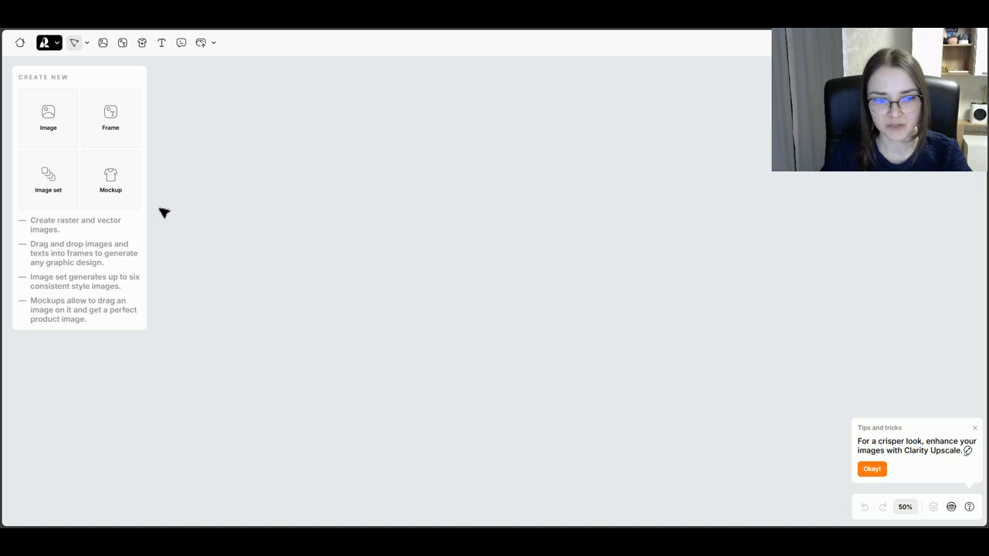
Create a new image in the Photorealism style with a 14:10 aspect ratio
click(40, 120)
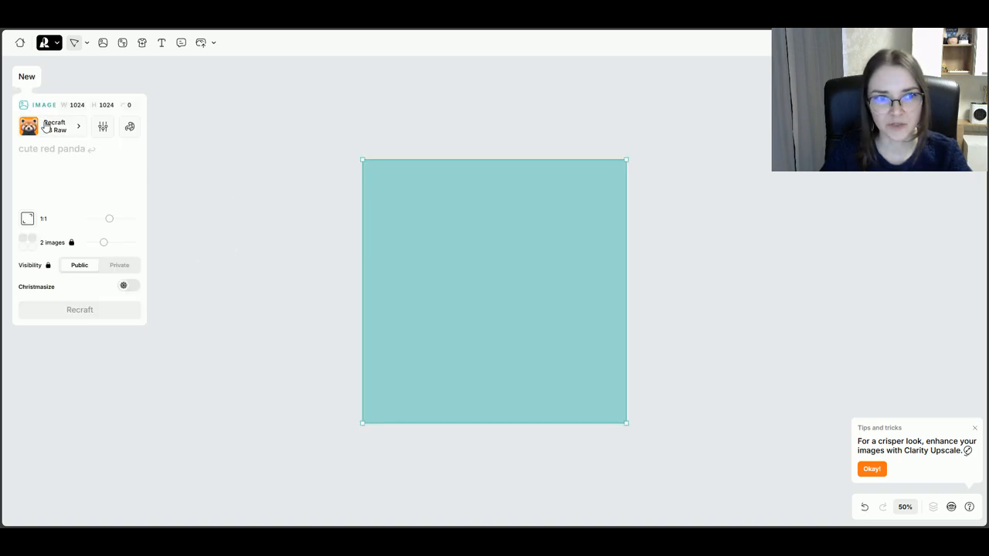
click(47, 127)
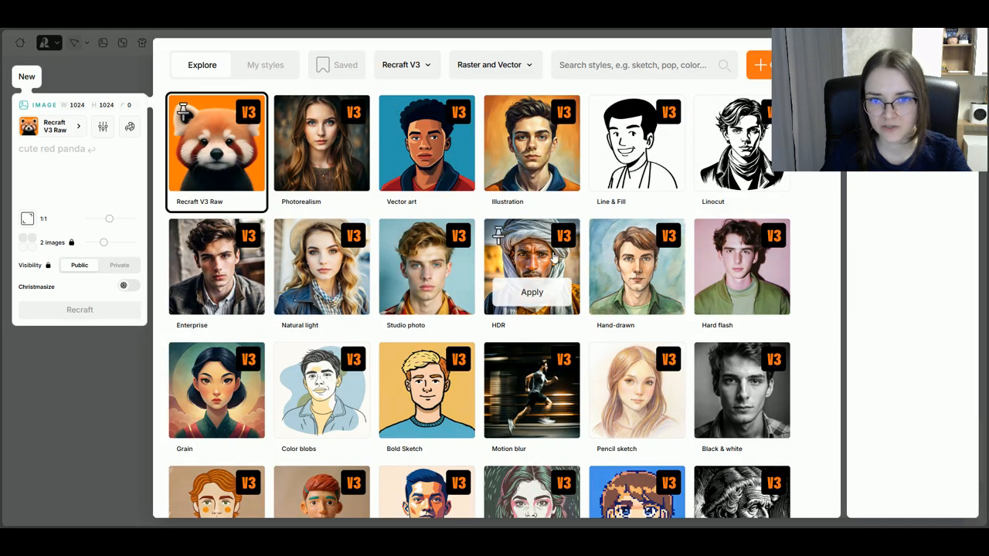
scroll(786, 387, down, 2)
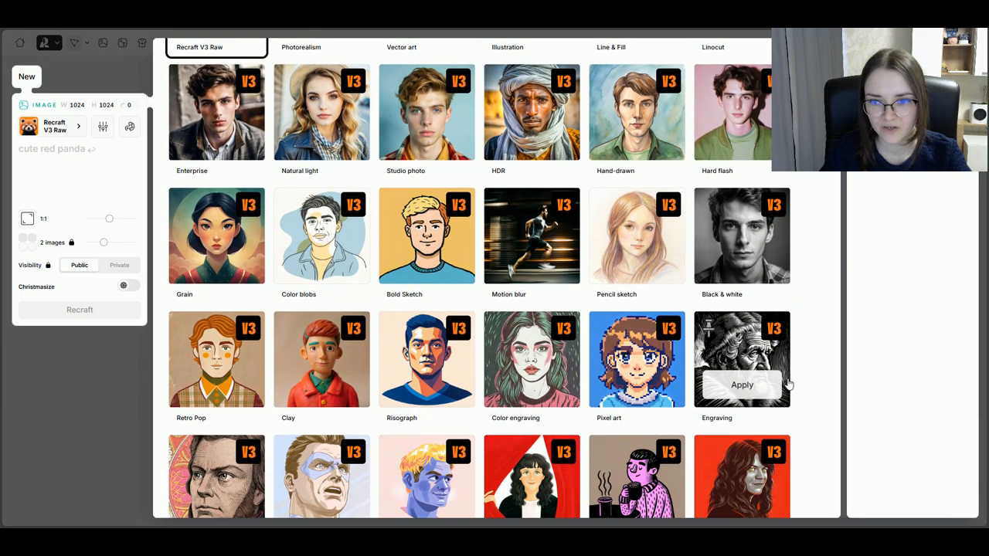
scroll(788, 385, up, 2)
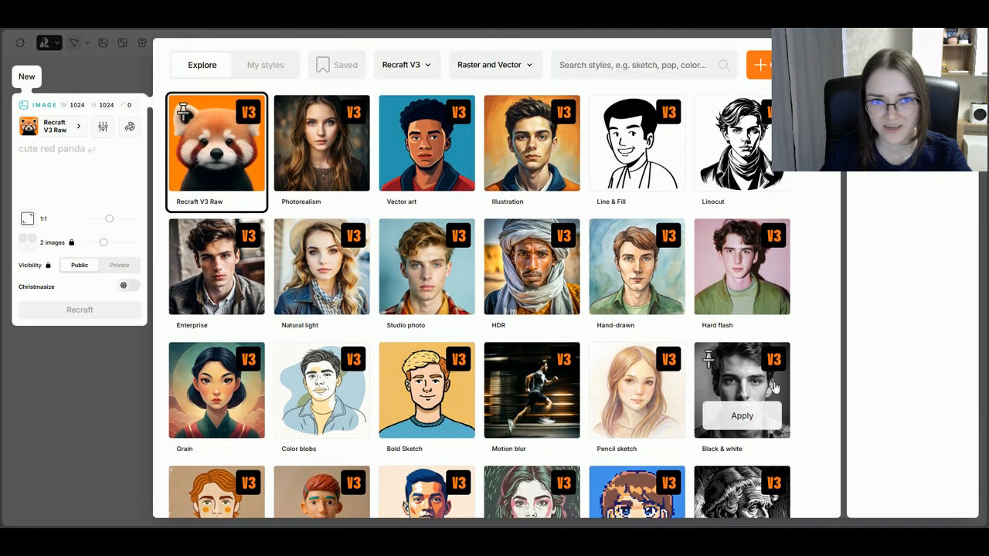
click(323, 169)
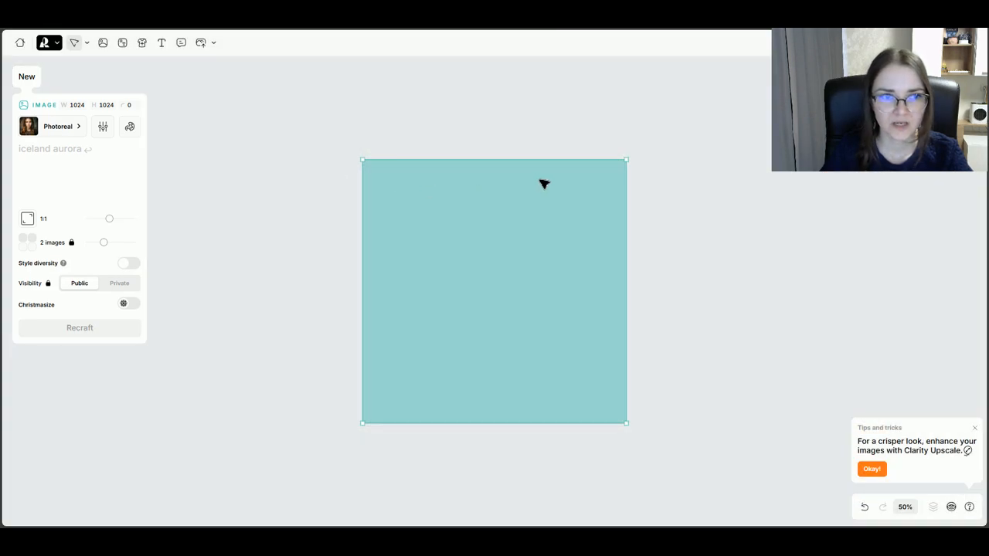
drag(110, 221, 101, 222)
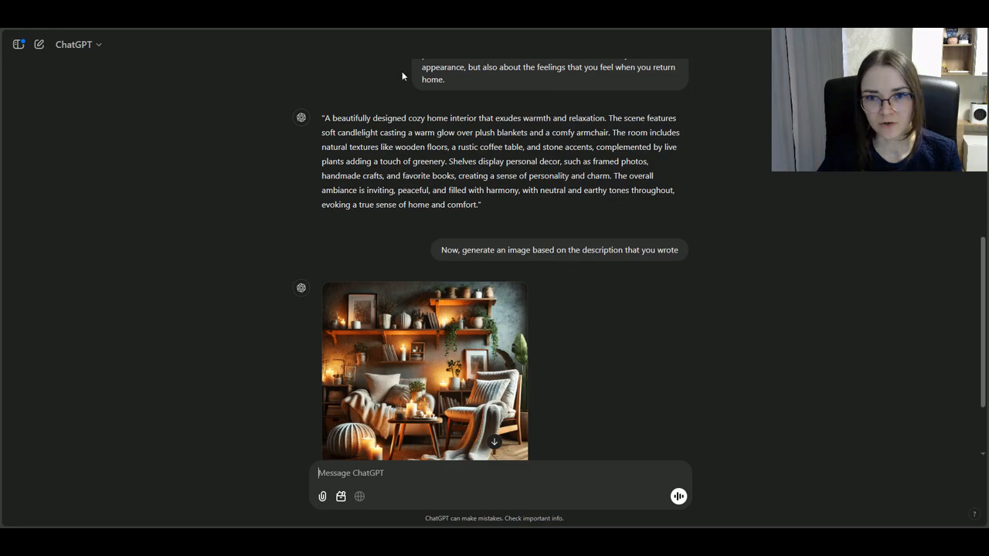
Copy the written cozy home interior description from ChatGPT and generate images from it in Recraft
drag(324, 115, 476, 209)
key(ctrl+c)
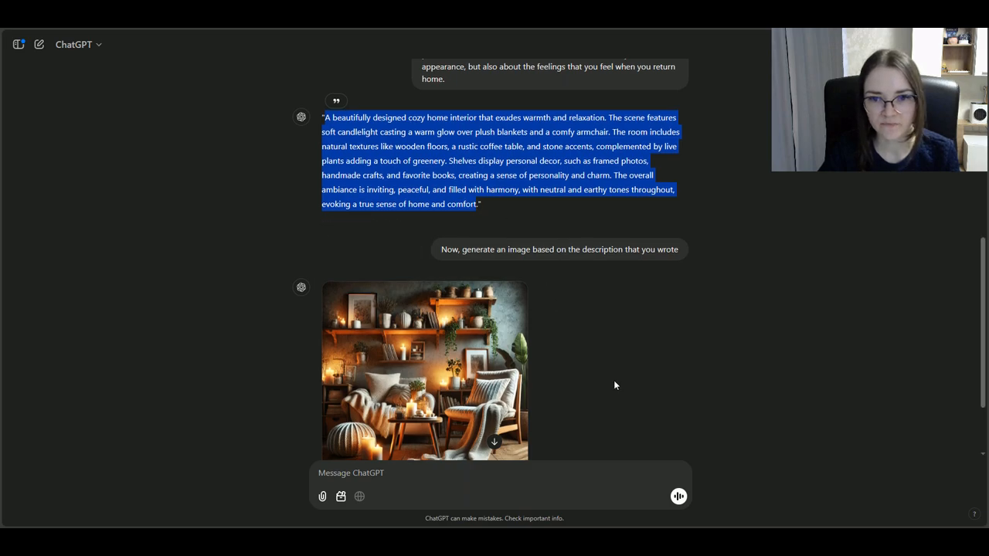
scroll(613, 384, down, 3)
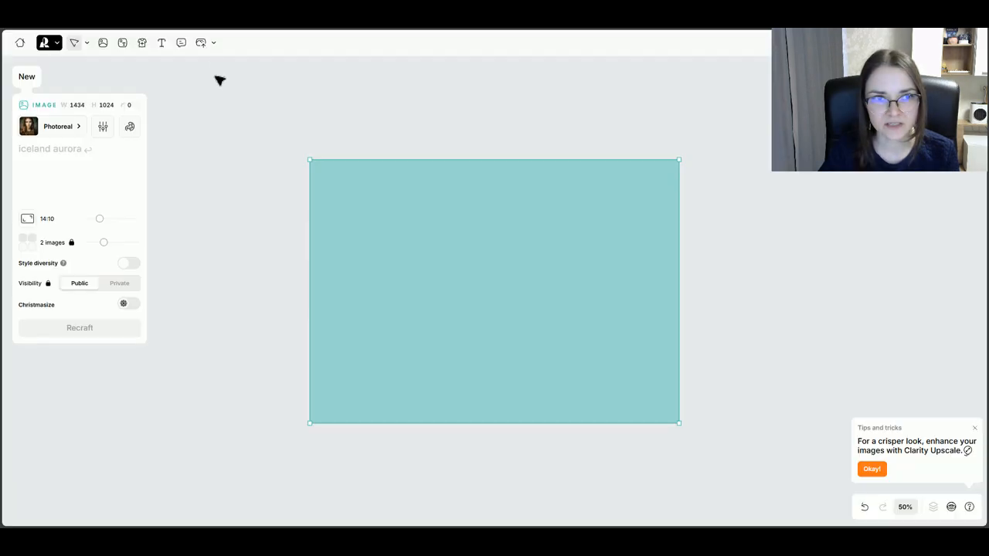
click(121, 157)
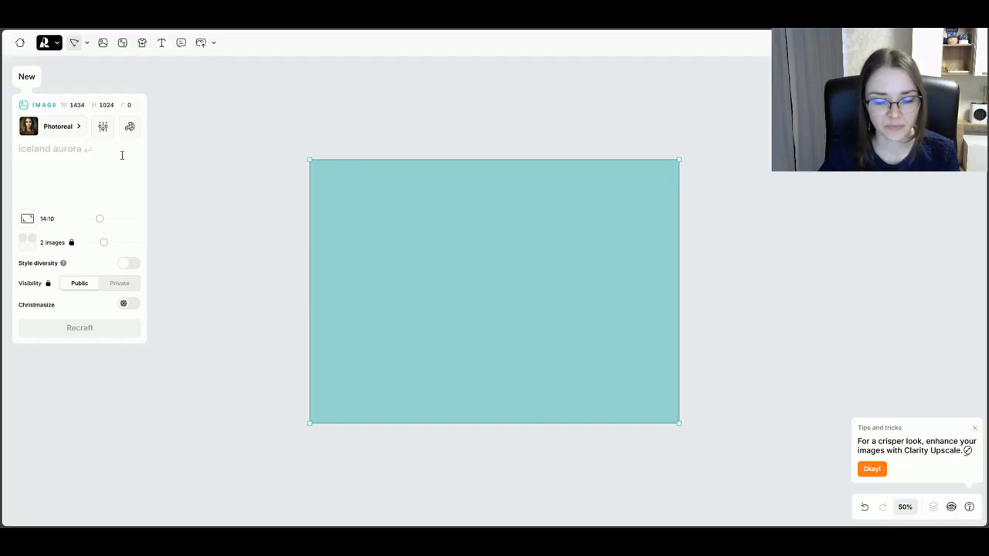
key(ctrl+v)
scroll(113, 433, down, 2)
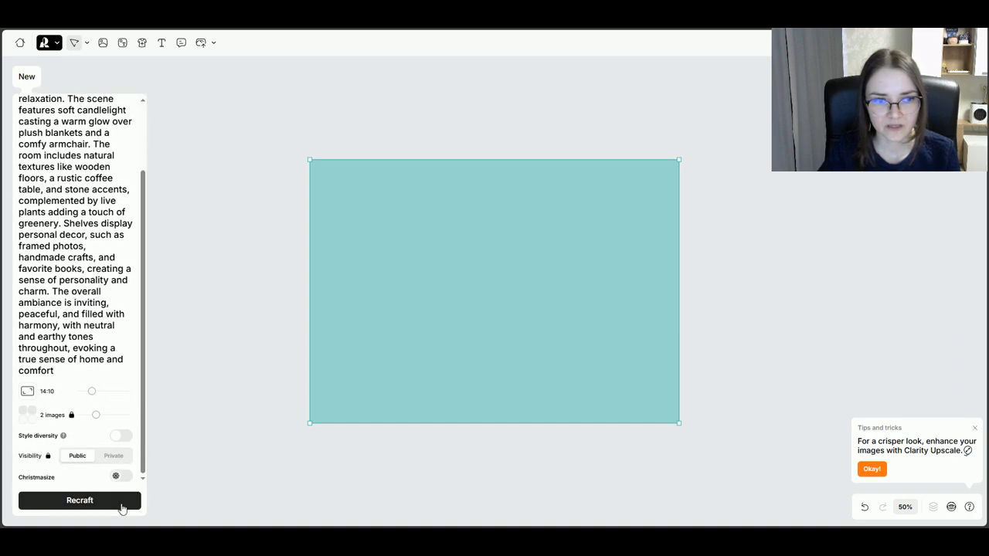
click(122, 499)
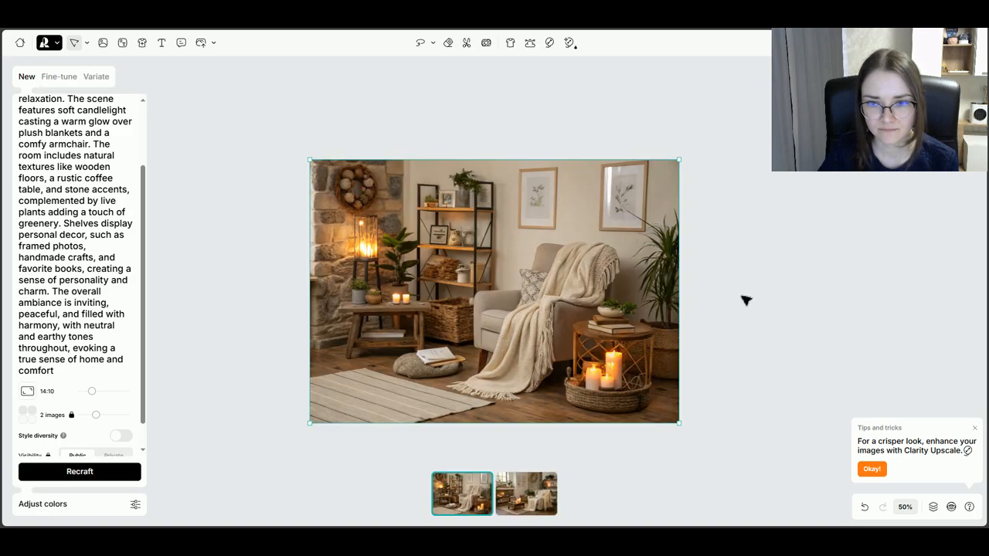
Compare the two generated variants, return to the first one and erase its framed picture beside the shelving unit
click(552, 493)
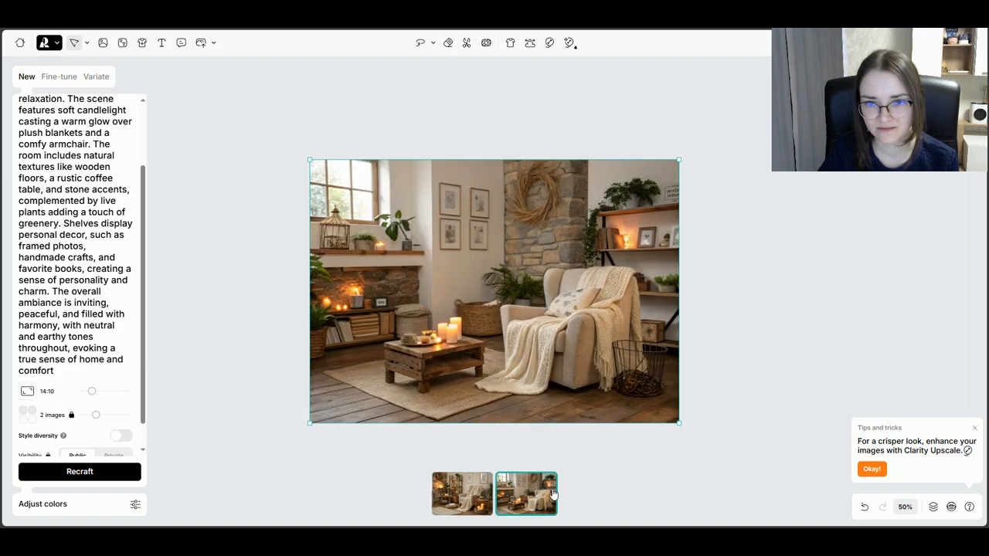
click(461, 495)
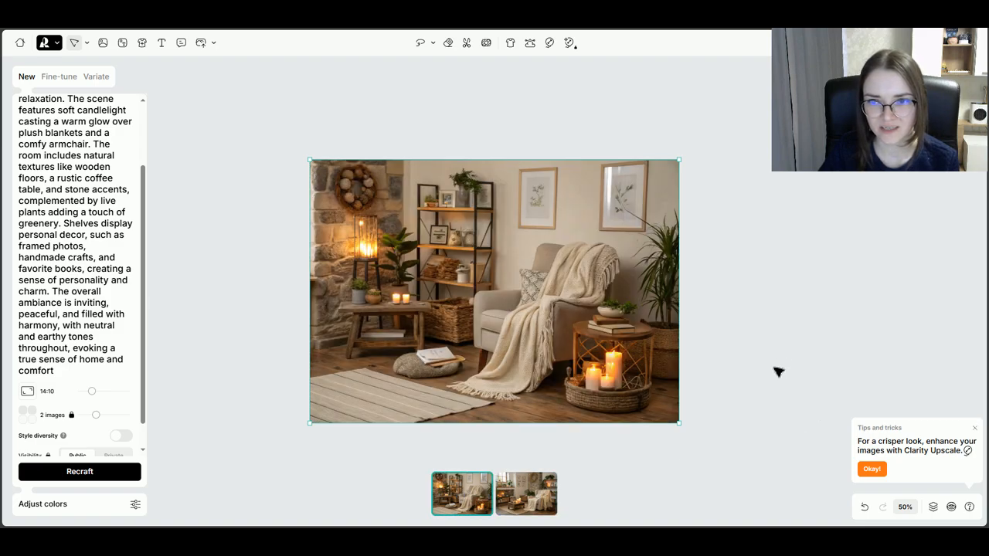
click(450, 44)
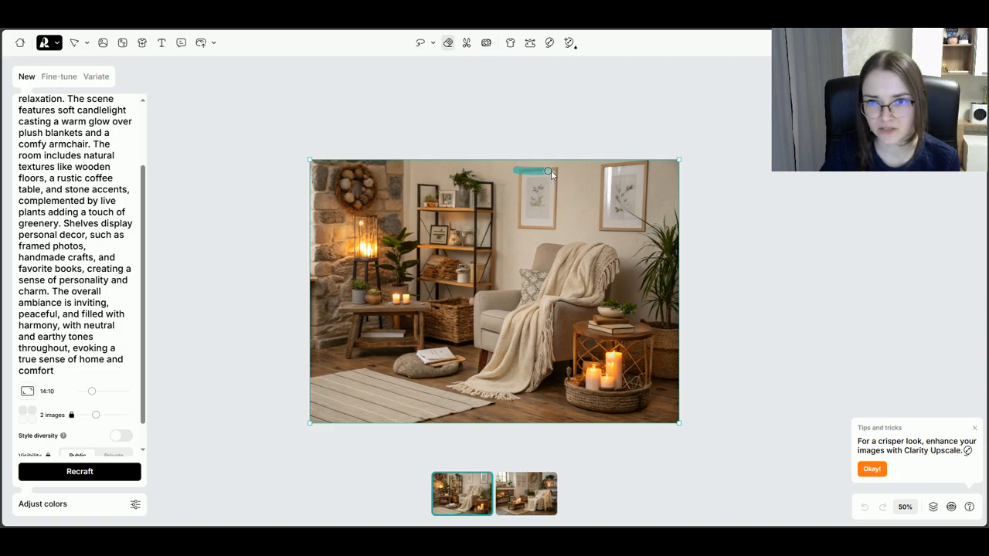
drag(516, 171, 564, 170)
mouse_move(521, 220)
mouse_down()
mouse_move(543, 232)
mouse_move(556, 219)
mouse_move(558, 176)
mouse_move(554, 220)
mouse_move(520, 227)
mouse_move(541, 224)
mouse_move(527, 219)
mouse_up()
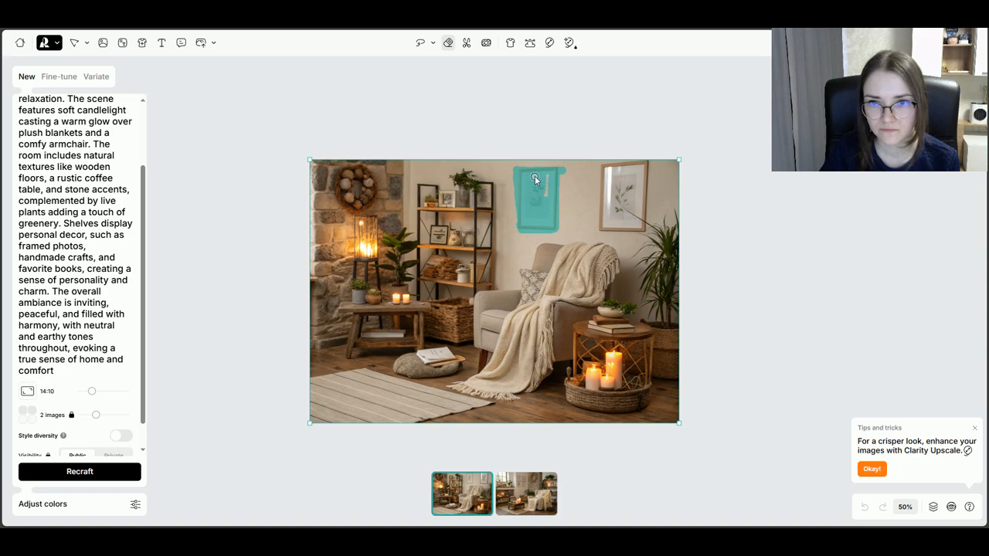
drag(548, 194, 548, 199)
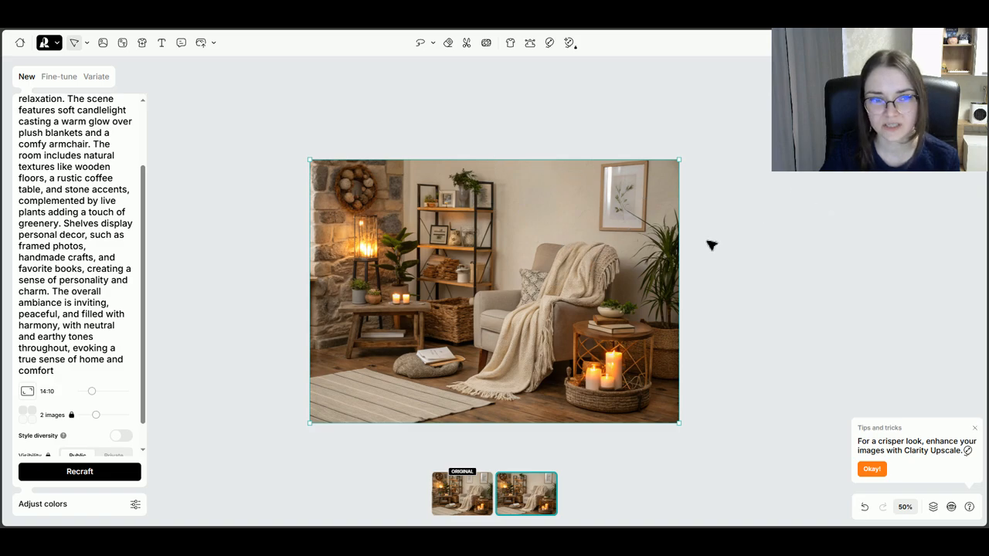
Lasso the plant and books on the round side table and modify that area with the prompt "a pile of books"
click(420, 43)
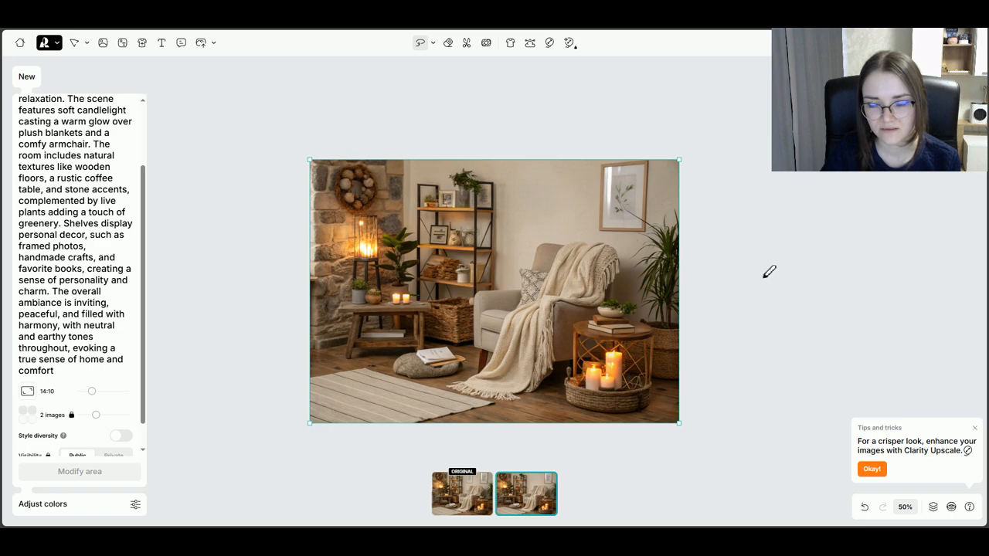
mouse_move(633, 296)
mouse_down()
mouse_move(600, 310)
mouse_move(594, 334)
mouse_move(628, 342)
mouse_move(647, 323)
mouse_move(637, 292)
mouse_up()
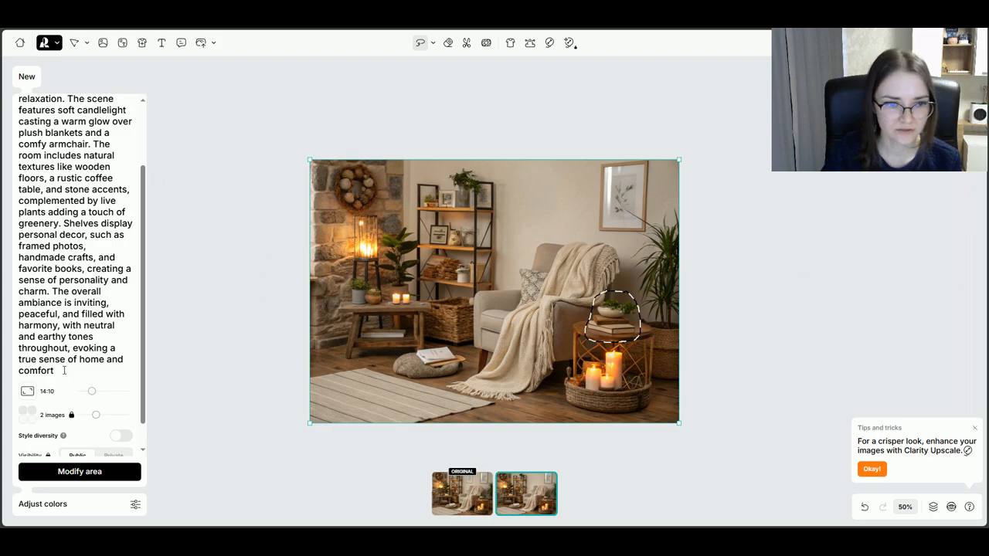
drag(62, 371, 18, 89)
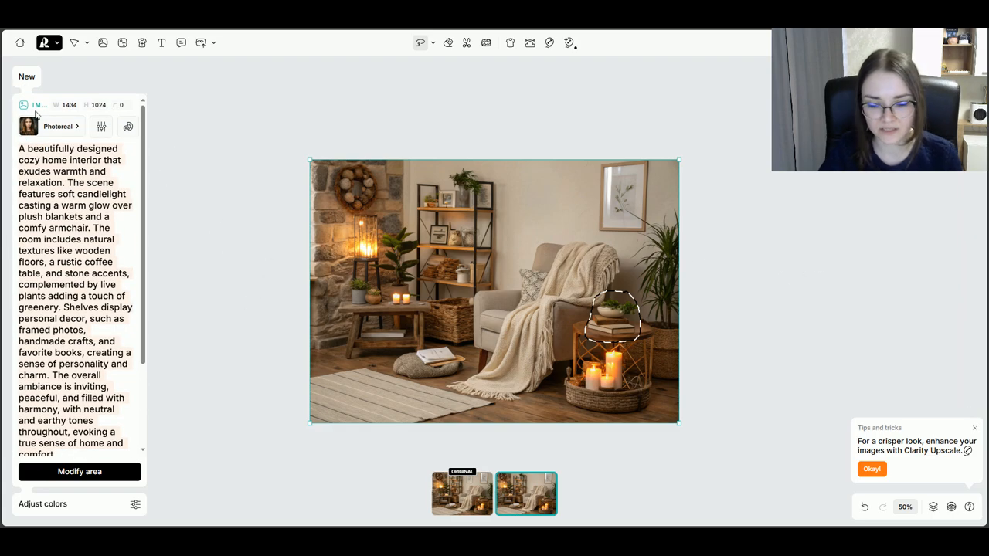
key(BackSpace)
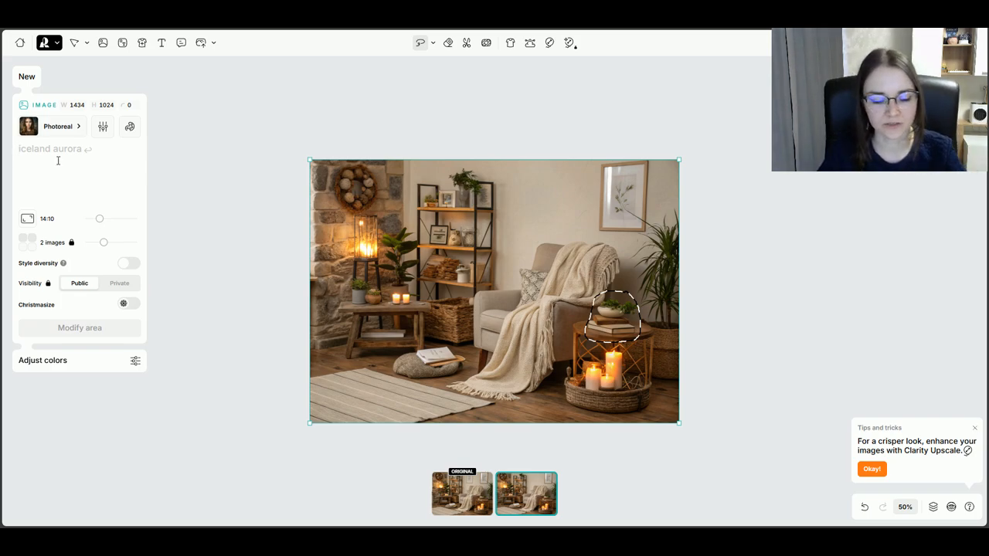
text(a pile of books)
key(Return)
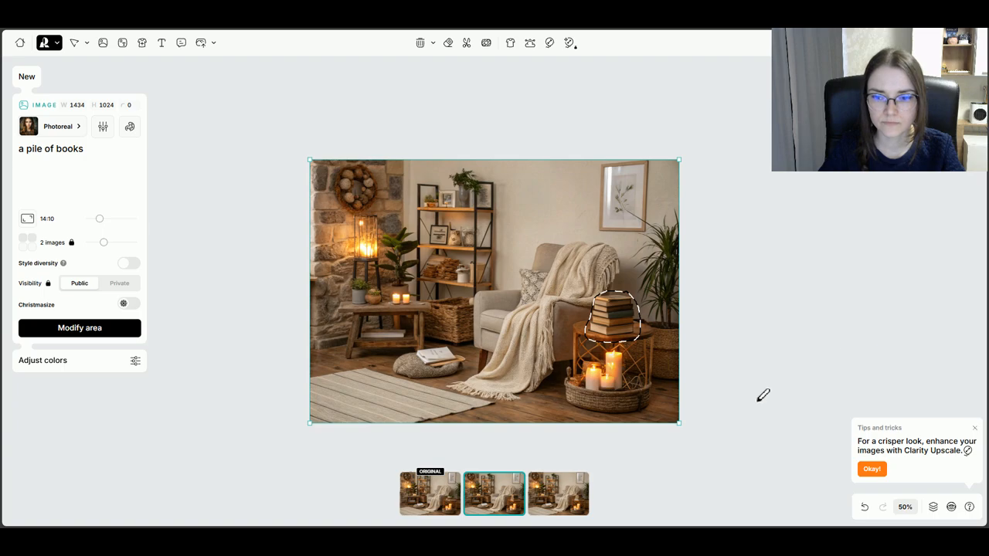
click(689, 376)
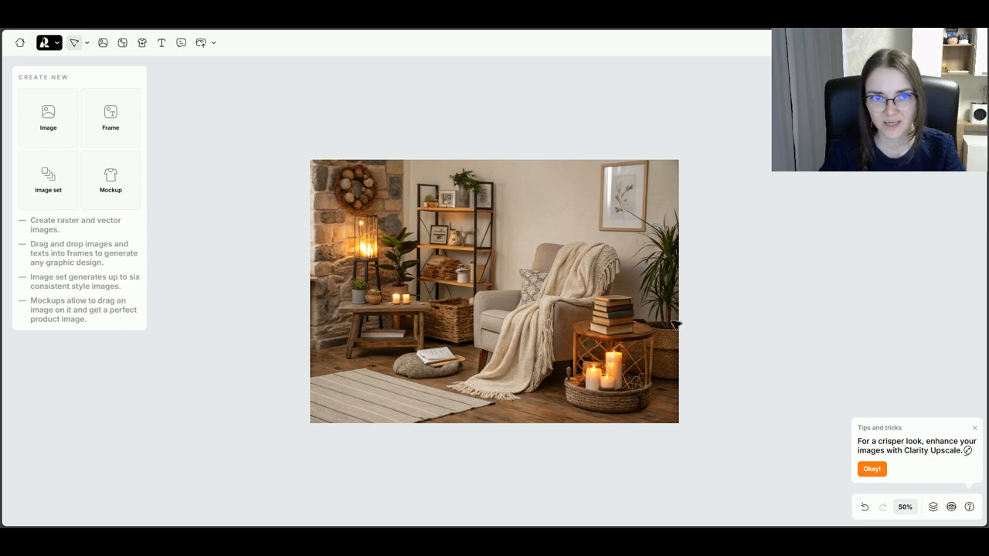
Copy the stone fireplace description from the "Prompt based on the image description" slide in Google Slides
click(594, 301)
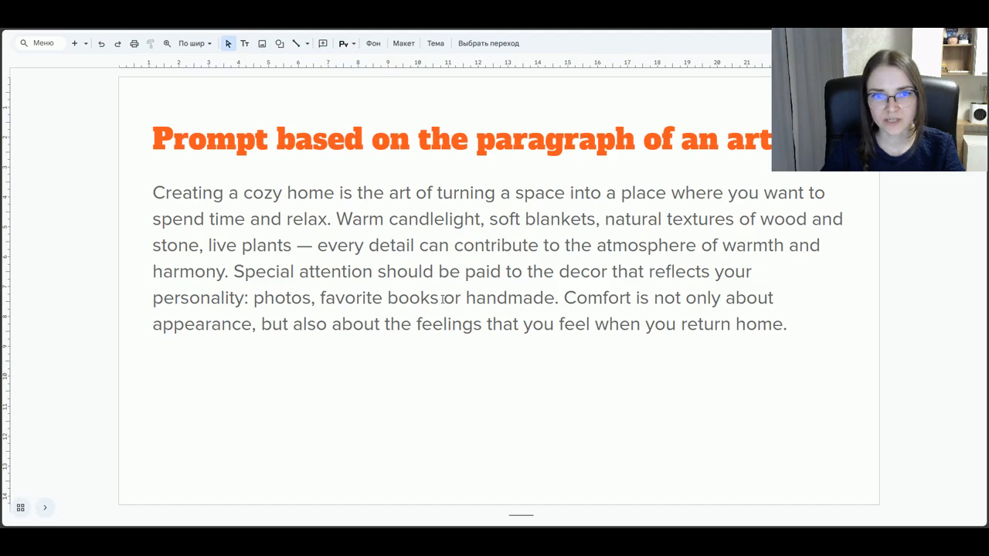
key(Down)
click(223, 327)
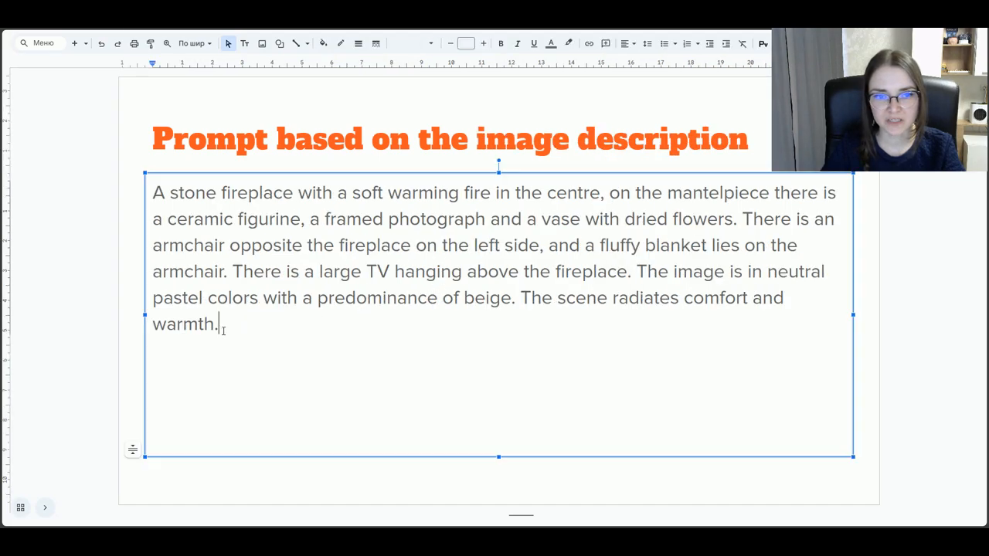
drag(223, 327, 144, 200)
key(ctrl+c)
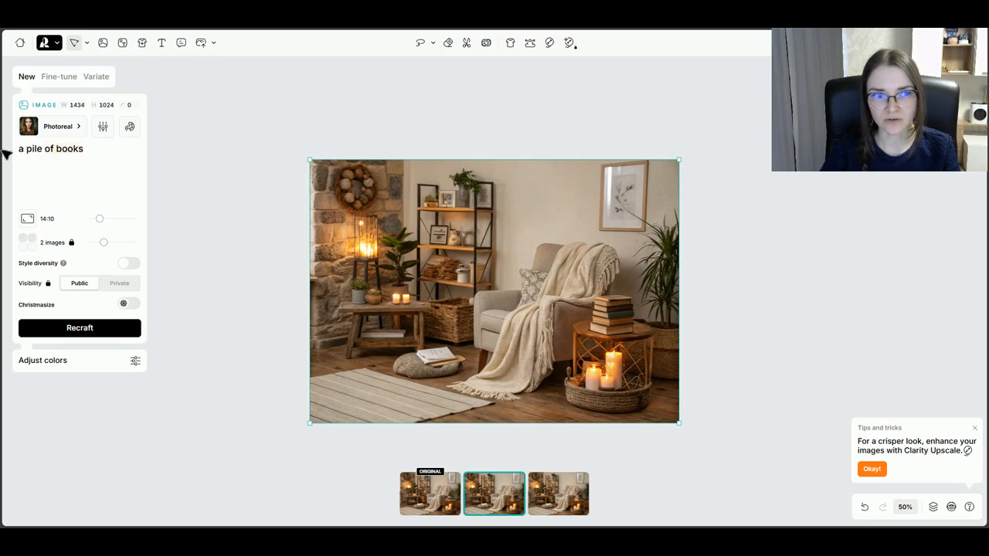
Replace the room image's prompt in Recraft with the copied fireplace description and switch to the original variant
key(ctrl+a)
key(ctrl+v)
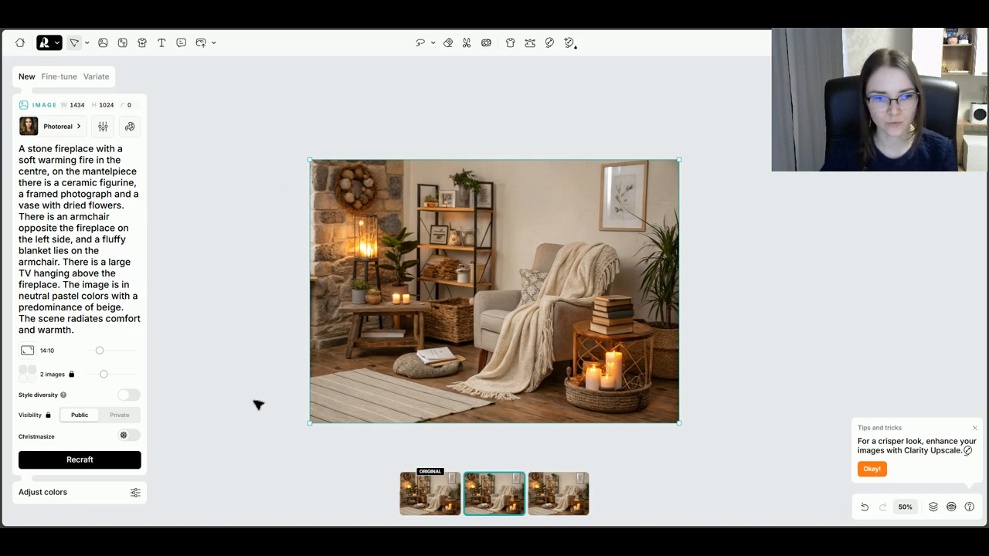
click(456, 494)
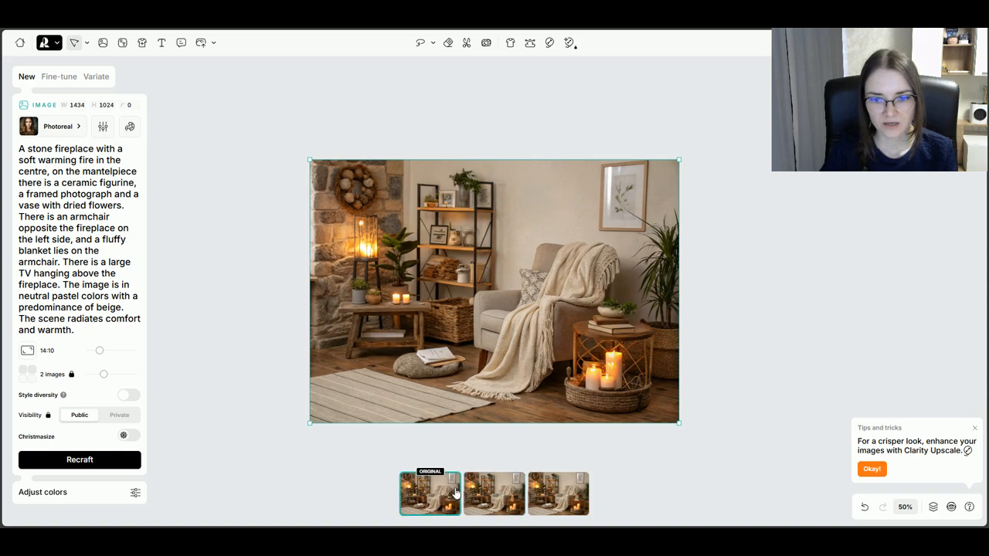
Create a new project with an image in the Photorealism style and a 3:2 aspect ratio
click(56, 44)
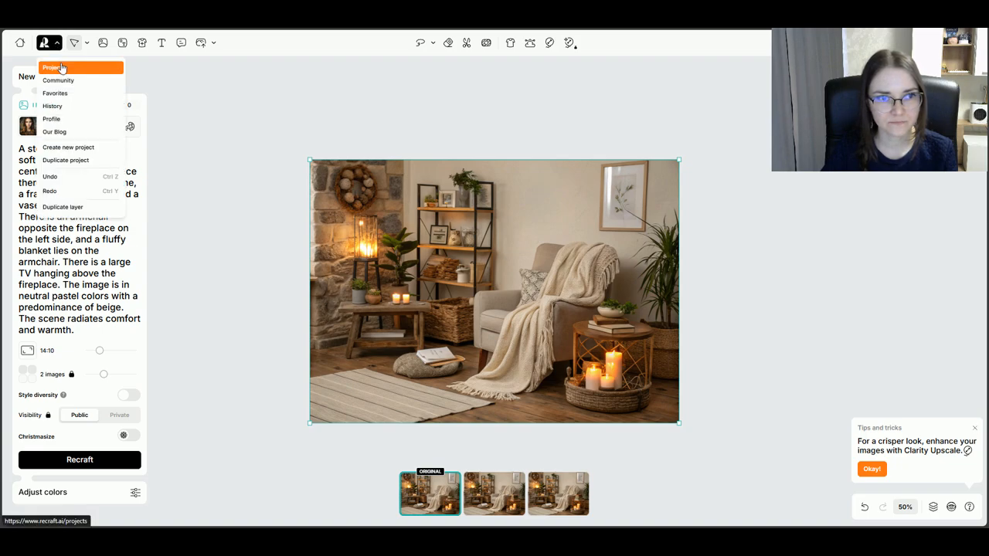
click(78, 147)
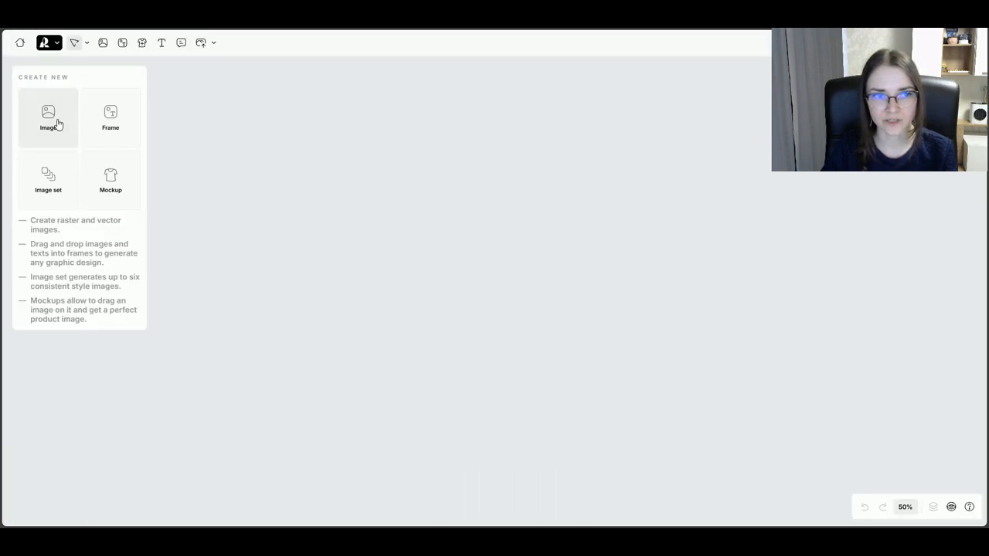
click(57, 124)
click(60, 131)
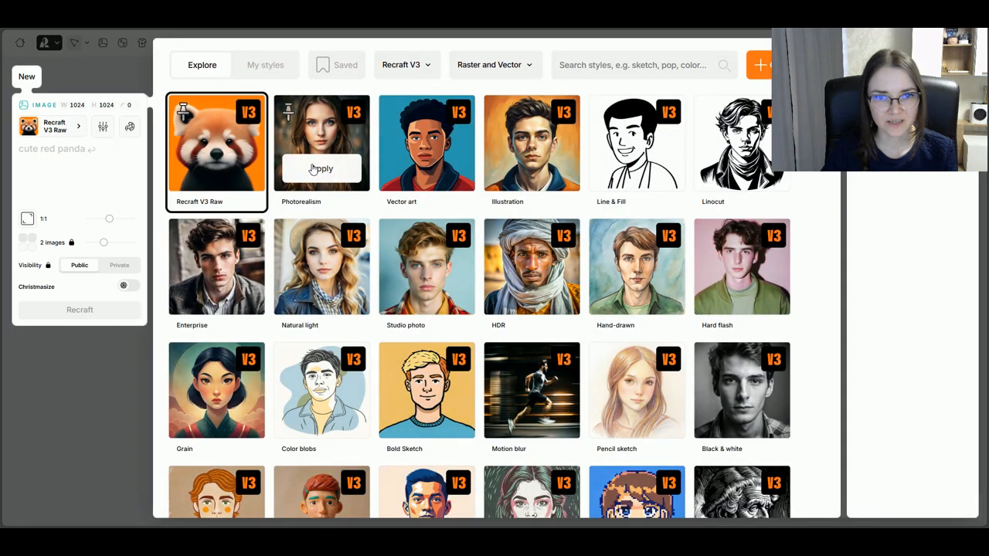
click(322, 169)
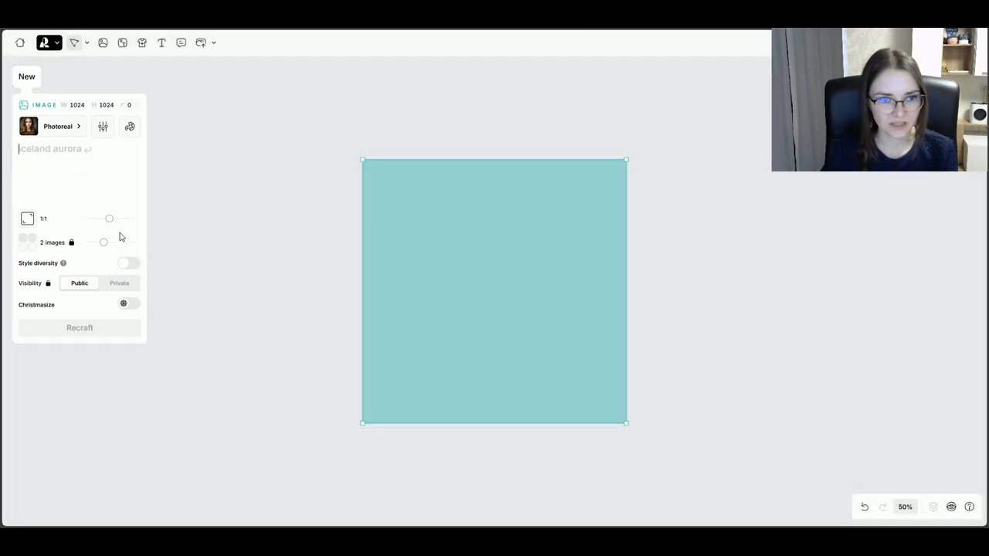
drag(109, 219, 95, 220)
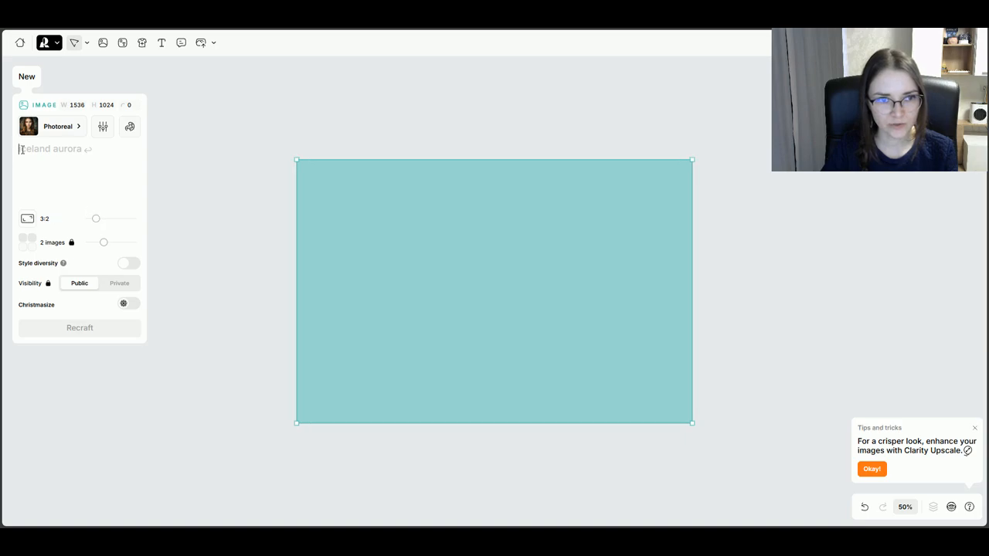
Generate the image from the copied stone fireplace description and decline the credit upgrade
key(ctrl+v)
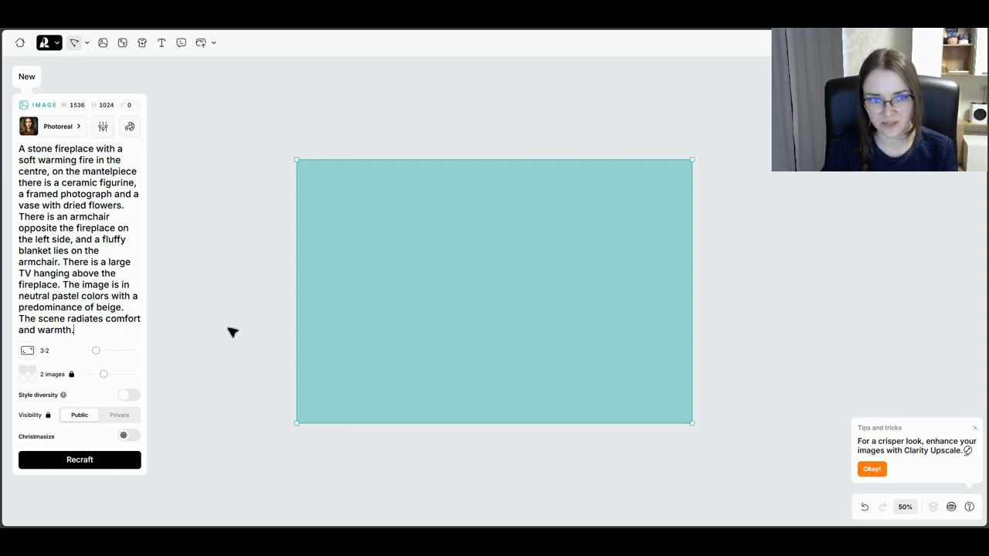
key(Return)
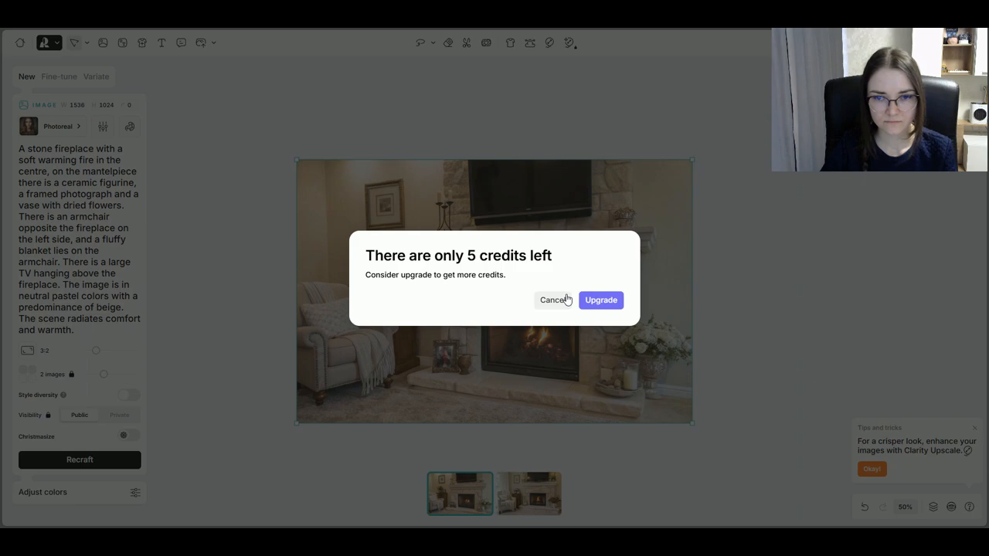
click(565, 300)
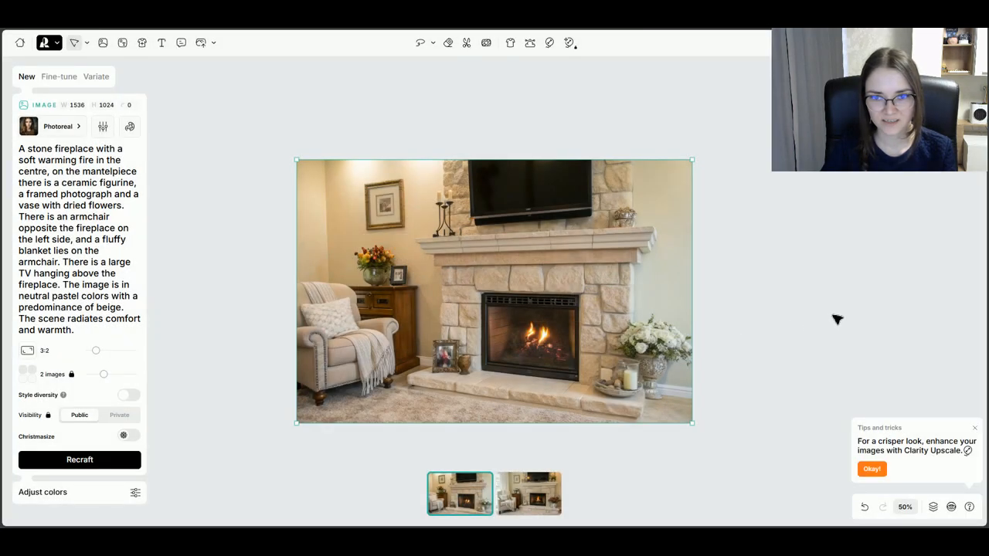